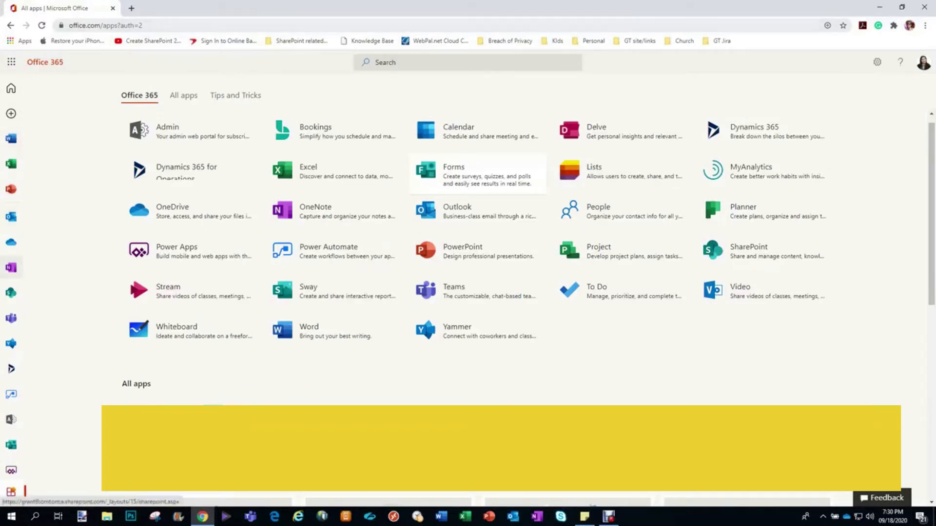
# Open the Forms app from the Office 365 apps list and create a new blank form.
pyautogui.moveTo(59, 24)
pyautogui.mouseDown()
pyautogui.moveTo(171, 38)
pyautogui.moveTo(195, 24)
pyautogui.moveTo(193, 11)
pyautogui.mouseUp()
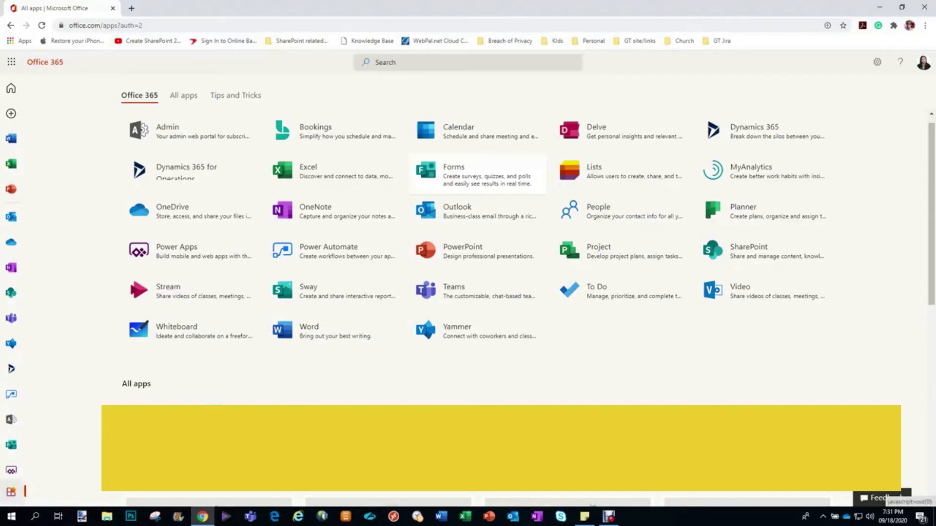
pyautogui.click(11, 492)
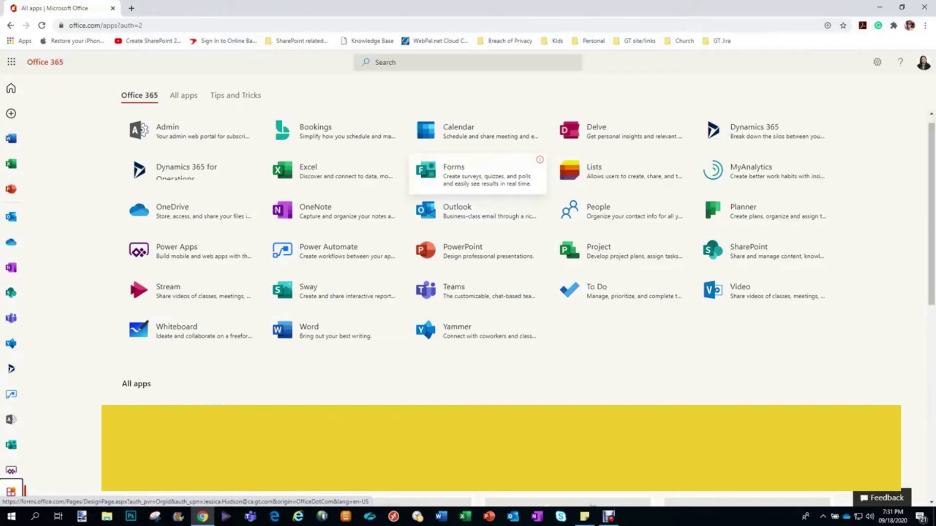
pyautogui.click(454, 173)
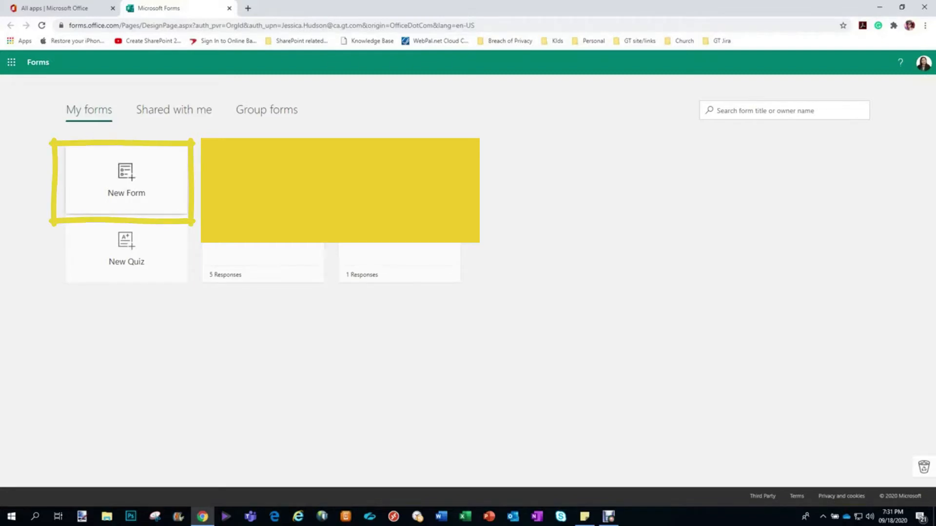
pyautogui.click(126, 181)
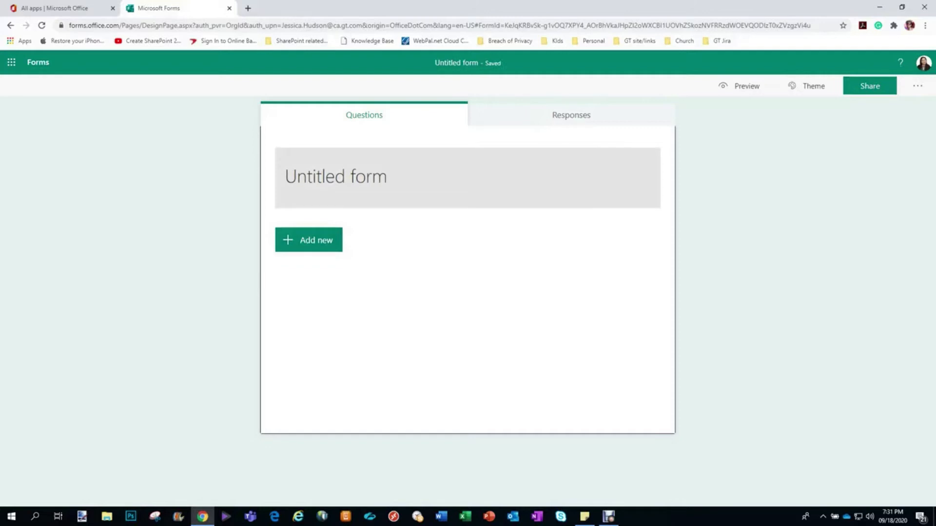
# Title the new form "Demographic Survey".
pyautogui.click(336, 177)
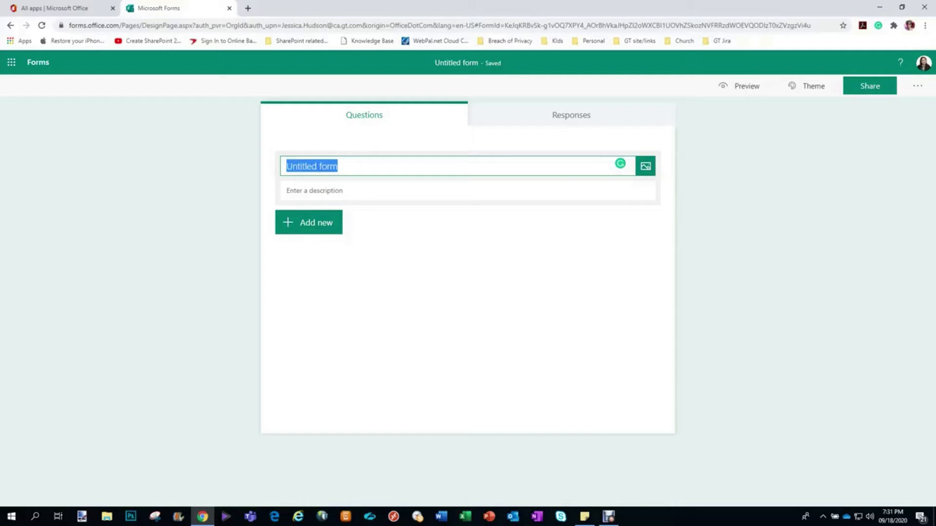
pyautogui.write('Dem')
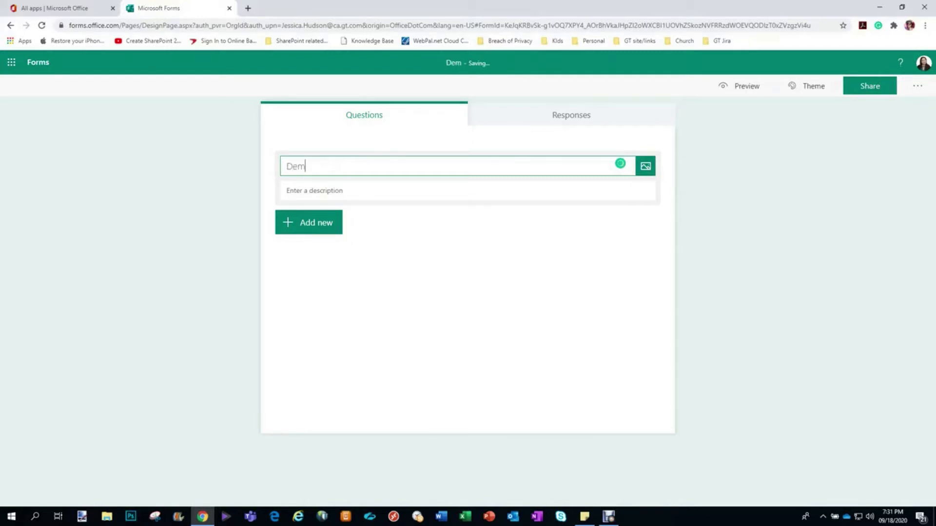
pyautogui.write('ographic')
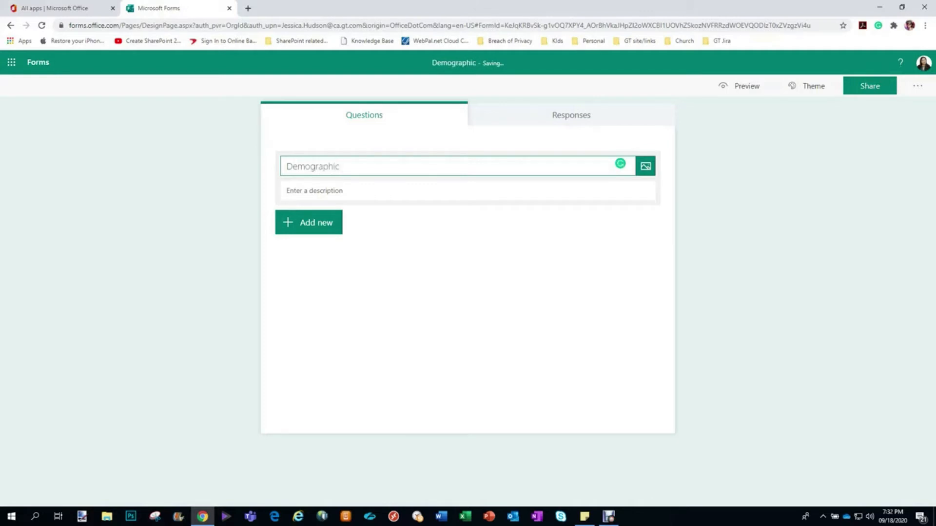
pyautogui.write(' Survey')
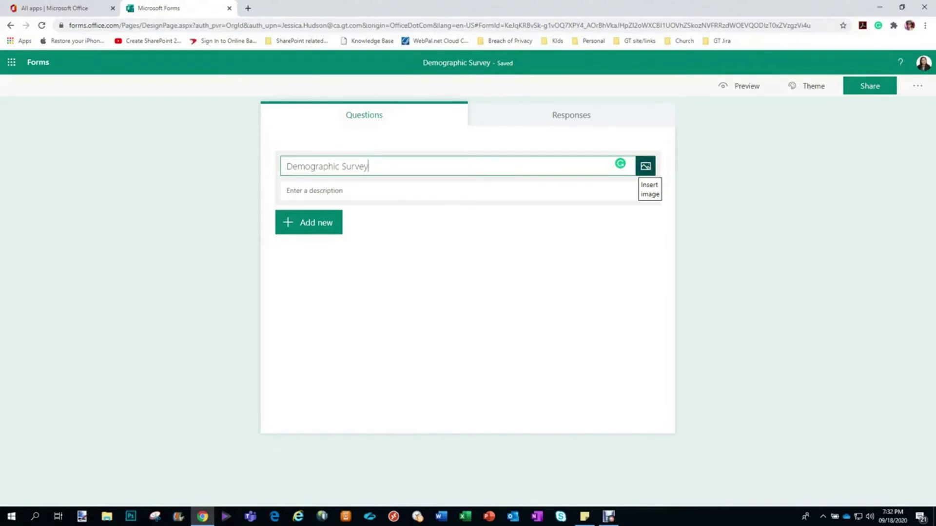
# Insert the image demographics-page_banner.jpg from the computer's Desktop into the form header.
pyautogui.click(646, 166)
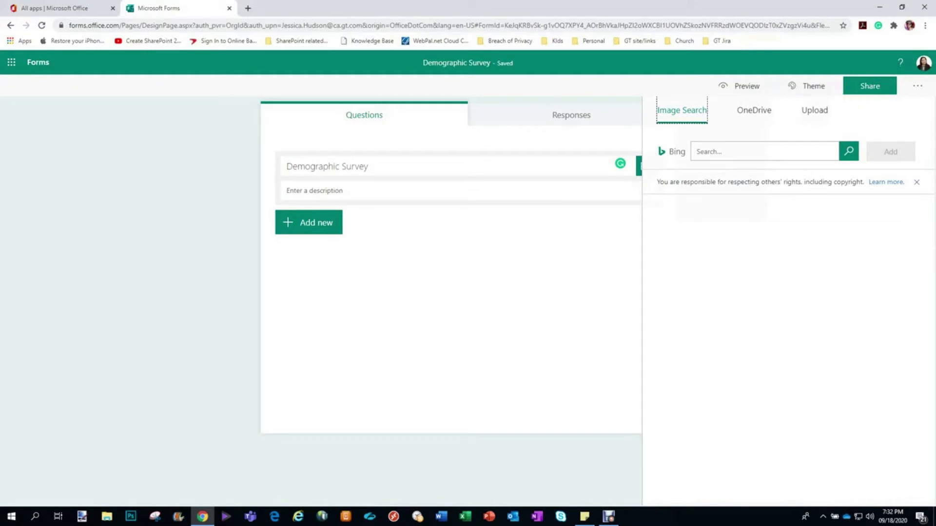
pyautogui.click(814, 110)
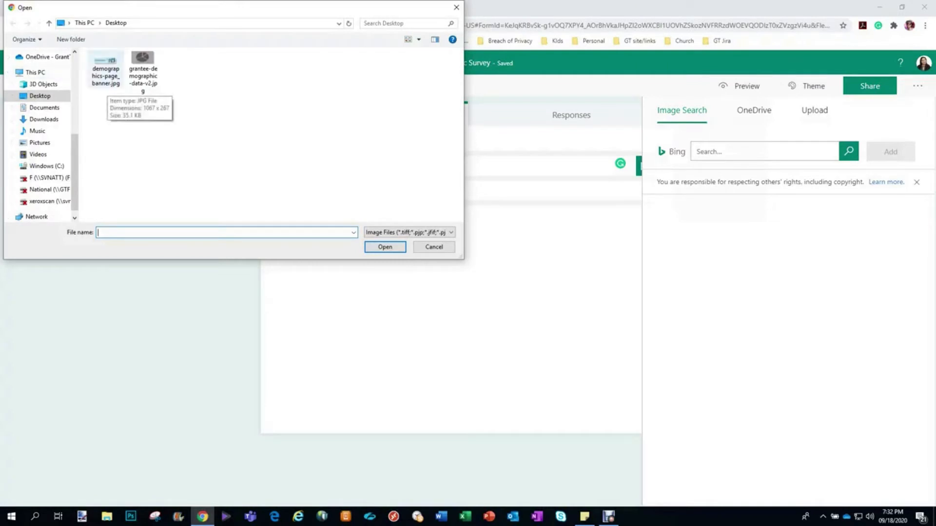
pyautogui.doubleClick(105, 73)
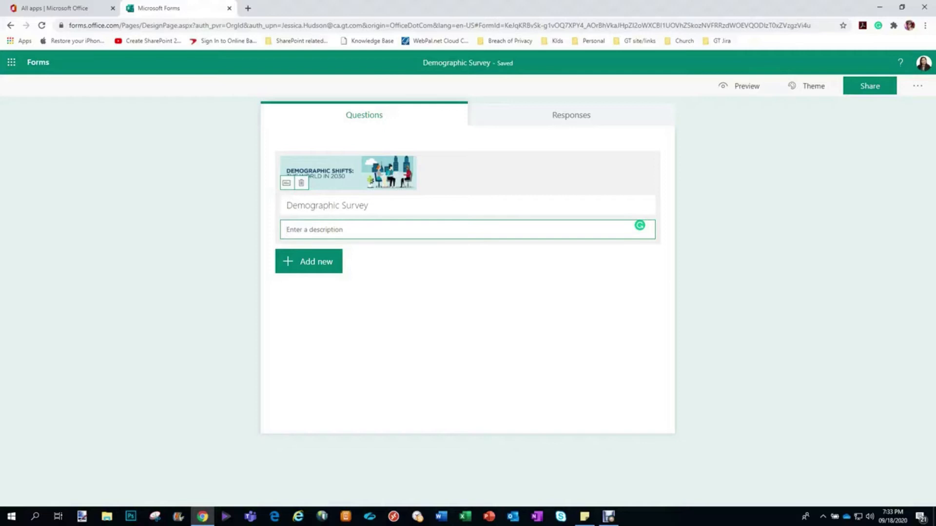
# Enter the form description "To obtain statistics within the area.".
pyautogui.write('To obtain a')
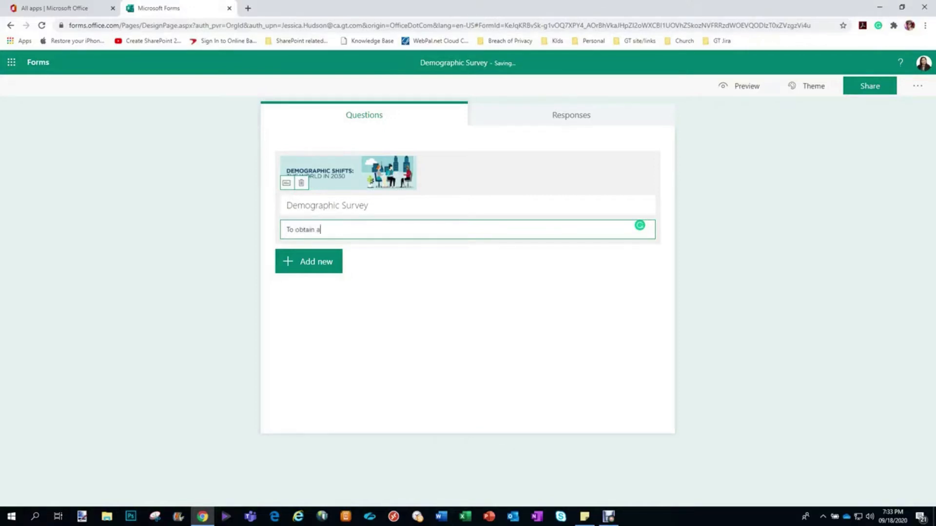
pyautogui.press('BackSpace')
pyautogui.write('statistics wih')
pyautogui.press('BackSpace')
pyautogui.write('thin the area.')
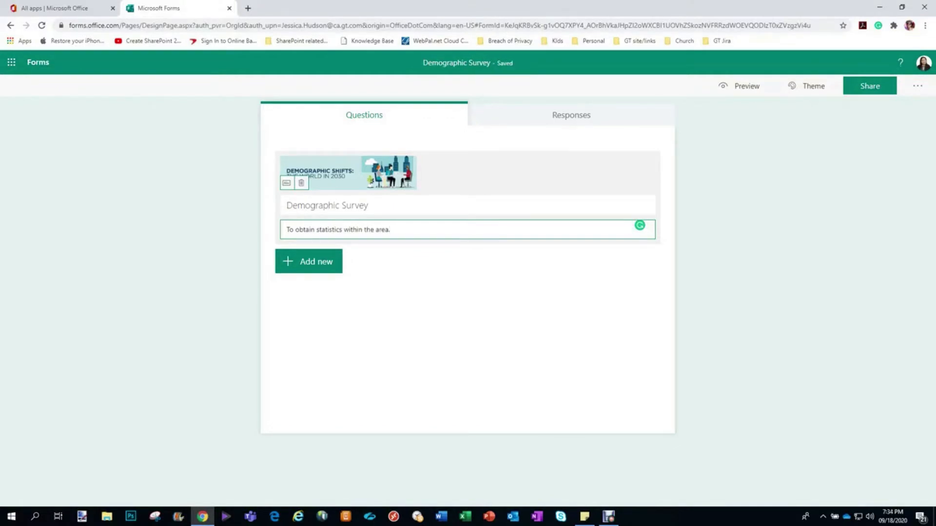
# Add a Text question reading "What is your name?" as the form's first question.
pyautogui.moveTo(271, 247)
pyautogui.mouseDown()
pyautogui.moveTo(323, 280)
pyautogui.moveTo(377, 244)
pyautogui.mouseUp()
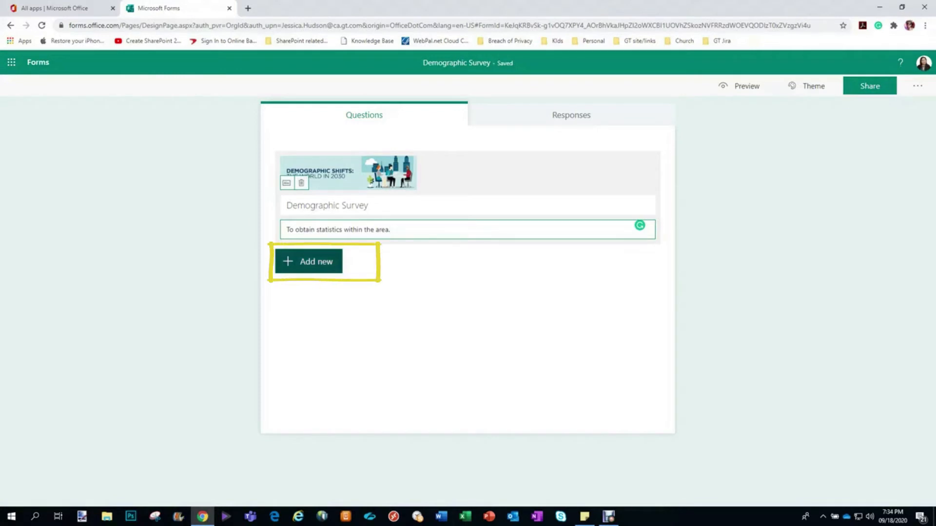
pyautogui.click(309, 262)
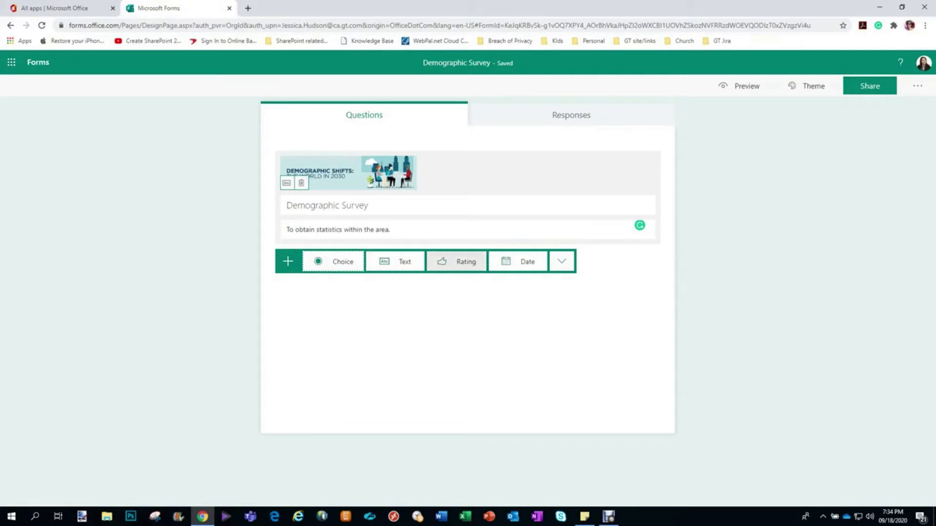
pyautogui.click(561, 261)
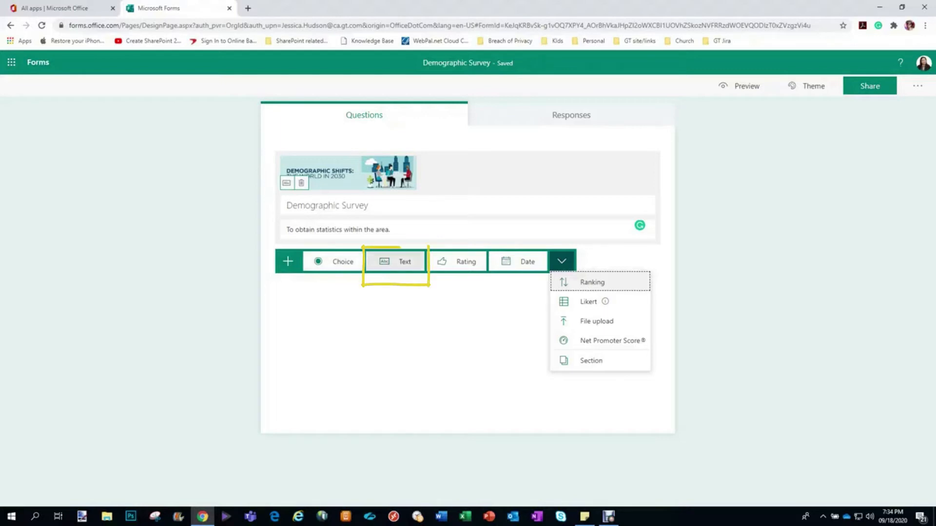
pyautogui.click(396, 261)
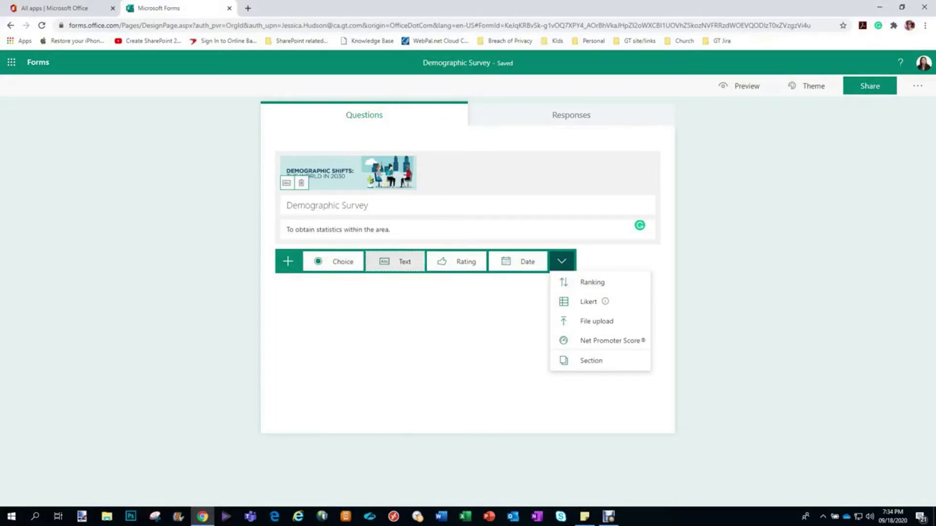
pyautogui.write('Wh')
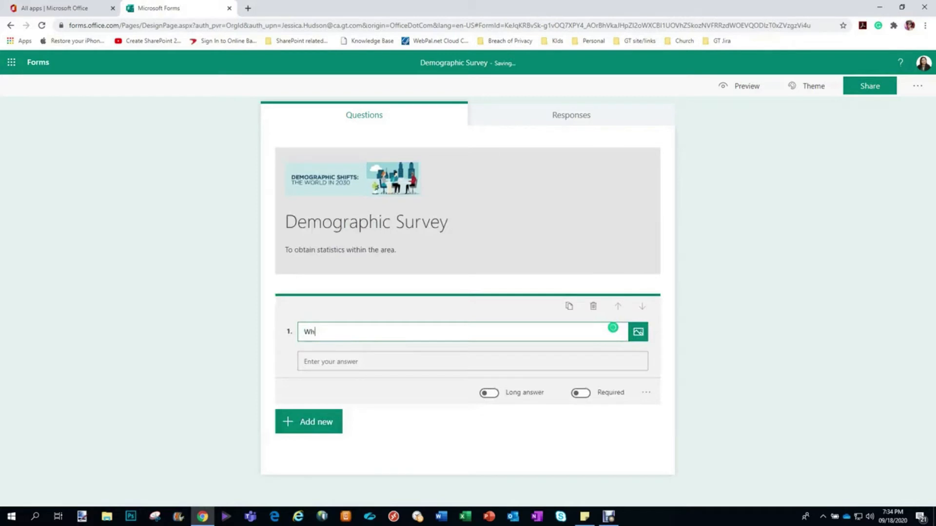
pyautogui.write('at is your name?')
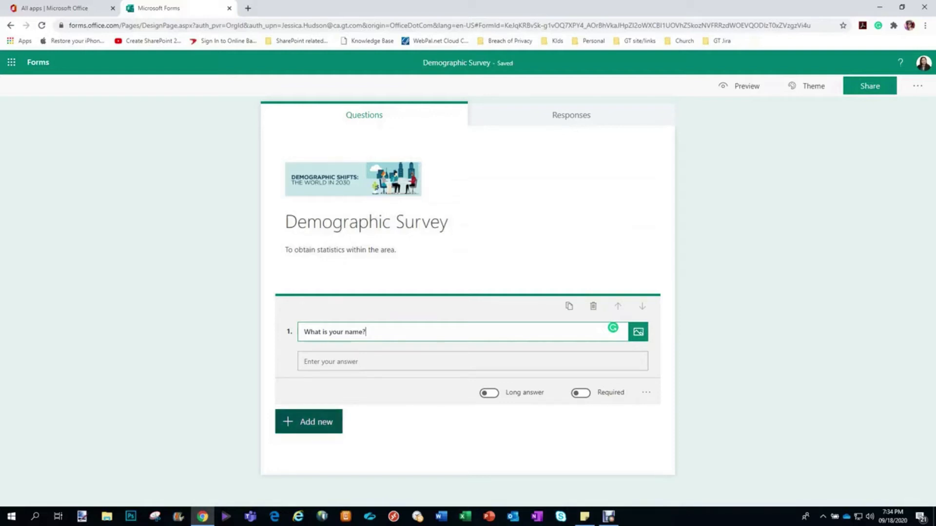
# Add a Choice question reading "What is your gender?" below the name question.
pyautogui.click(309, 422)
pyautogui.scroll(-2, 468, 316)
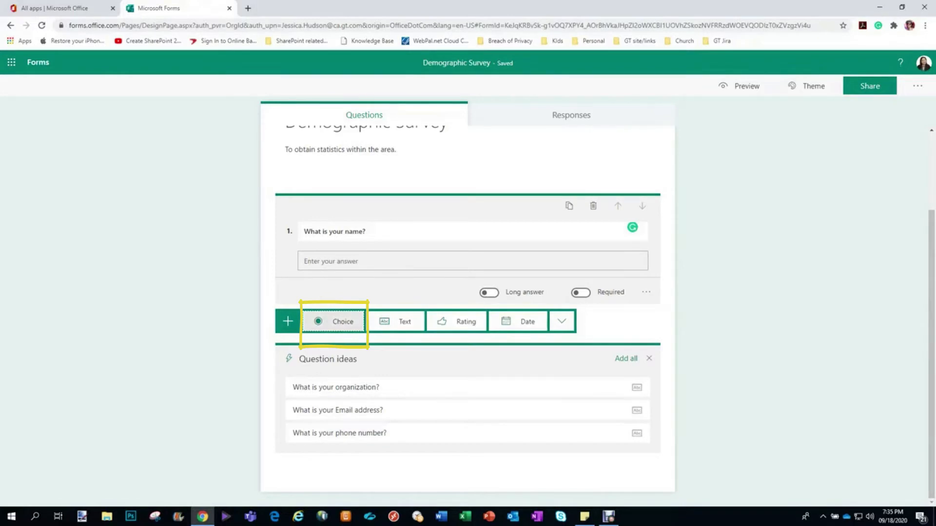
pyautogui.click(333, 322)
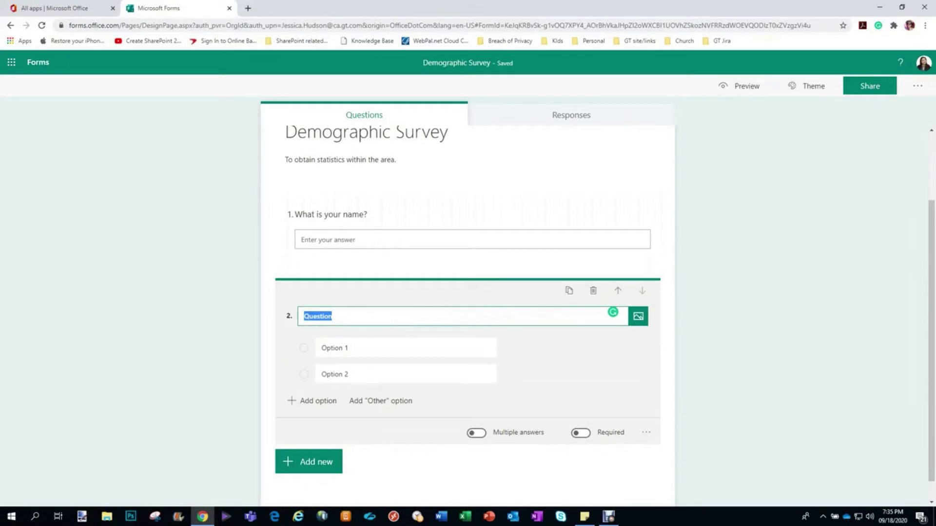
pyautogui.write('What ')
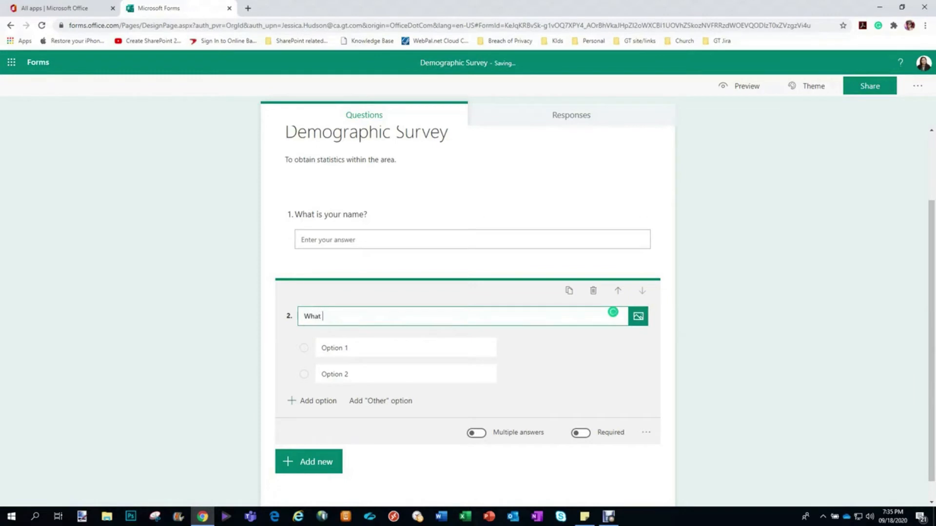
pyautogui.write('is your gender?')
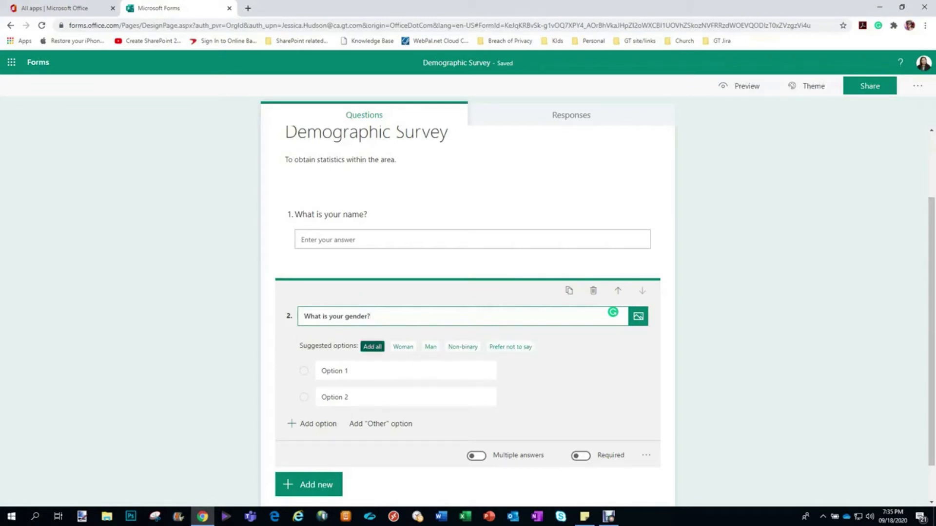
# Fill the gender question with the suggested options Woman, Man and Prefer not to say.
pyautogui.click(403, 346)
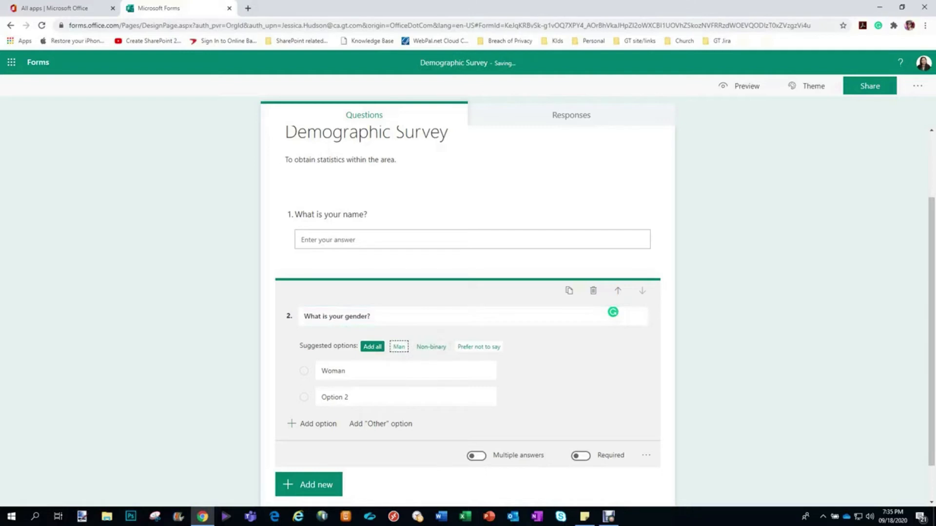
pyautogui.click(399, 347)
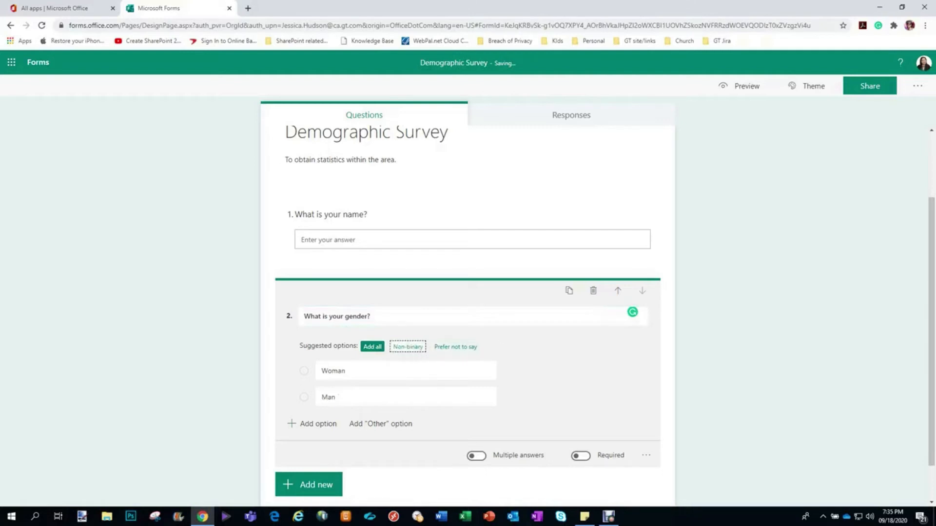
pyautogui.click(455, 347)
# Add a Choice question reading "Are you married?" below the gender question.
pyautogui.scroll(-2, 410, 423)
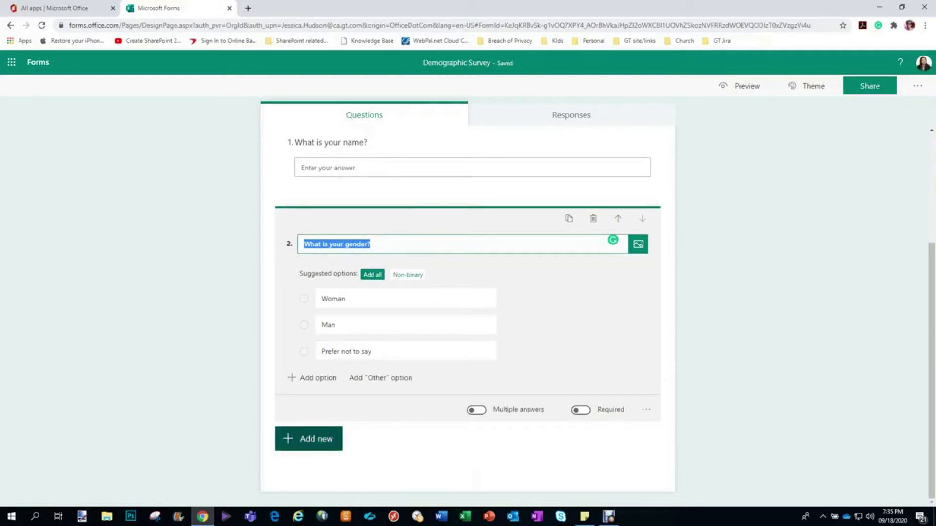
pyautogui.click(316, 439)
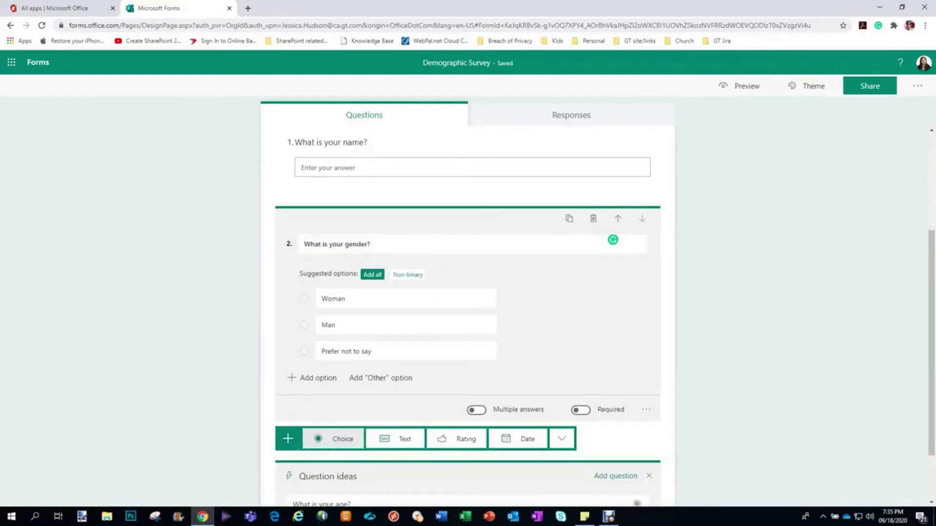
pyautogui.scroll(-1, 468, 316)
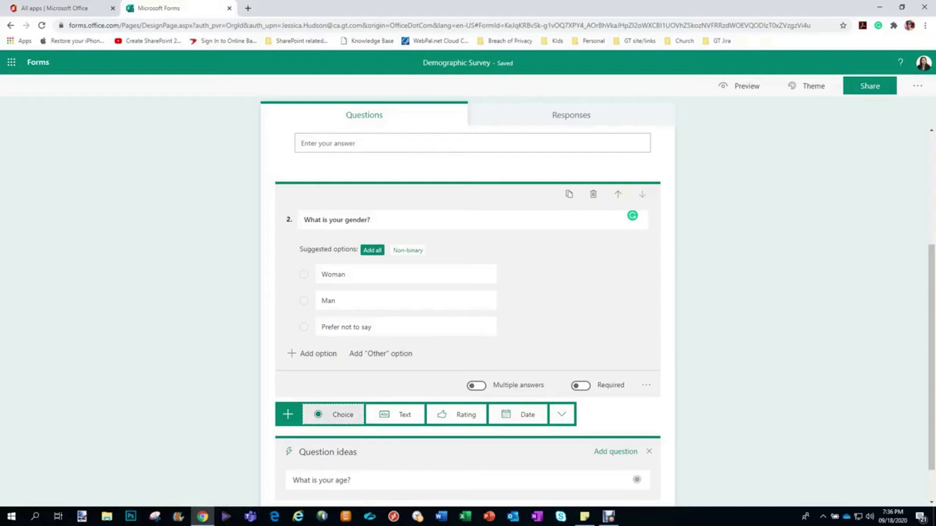
pyautogui.click(333, 414)
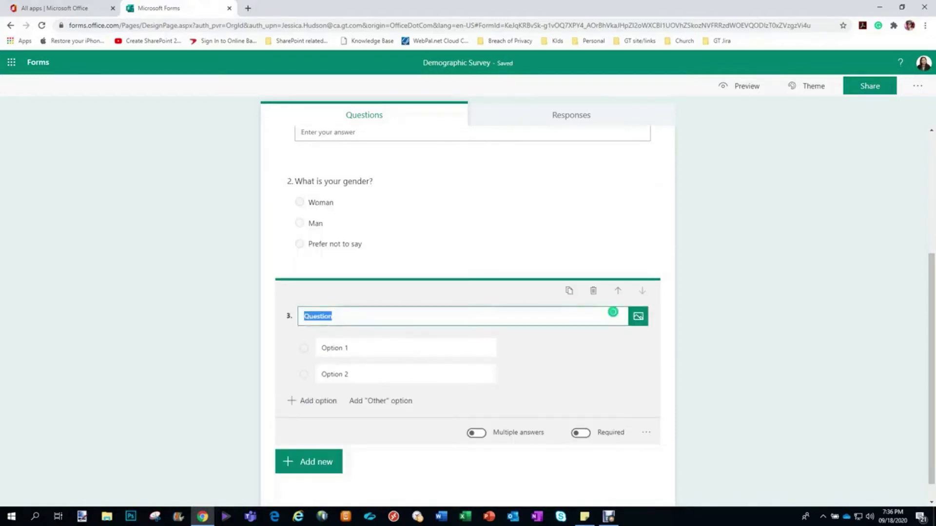
pyautogui.write('Are')
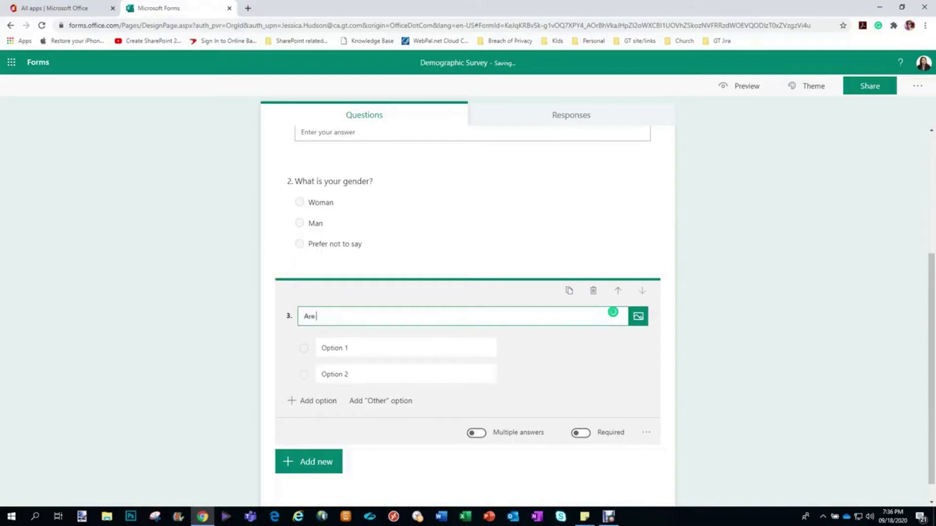
pyautogui.write(' you married?')
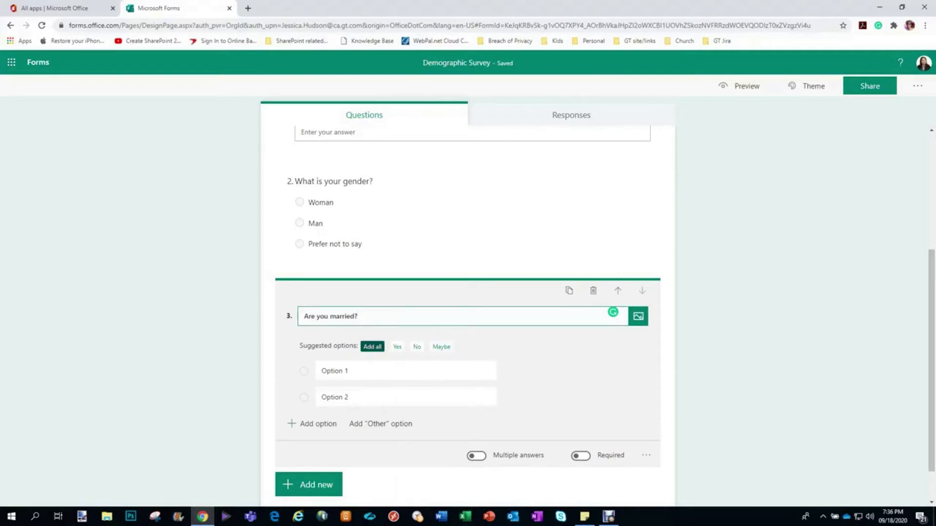
# Add all suggested options to the marriage question and delete Maybe, keeping Yes and No.
pyautogui.click(372, 347)
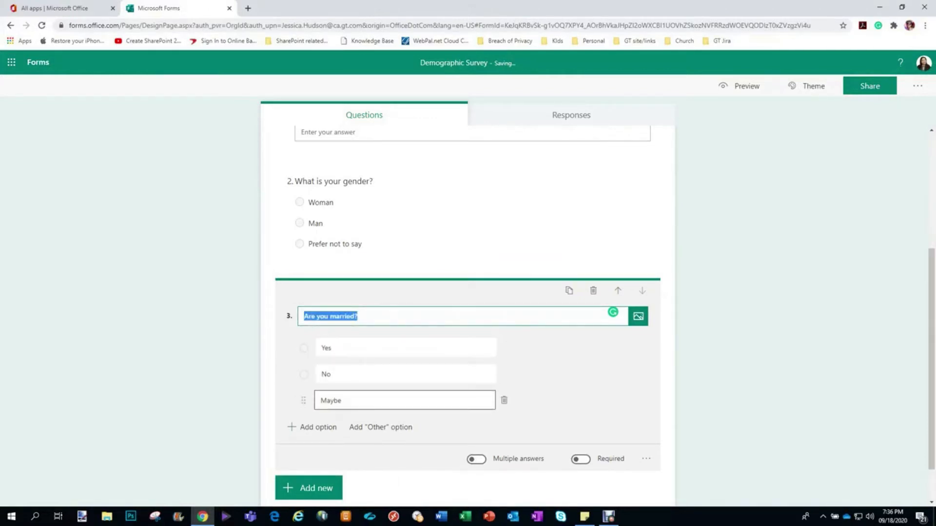
pyautogui.moveTo(470, 366)
pyautogui.mouseDown()
pyautogui.moveTo(471, 385)
pyautogui.moveTo(502, 427)
pyautogui.moveTo(525, 366)
pyautogui.moveTo(471, 368)
pyautogui.mouseUp()
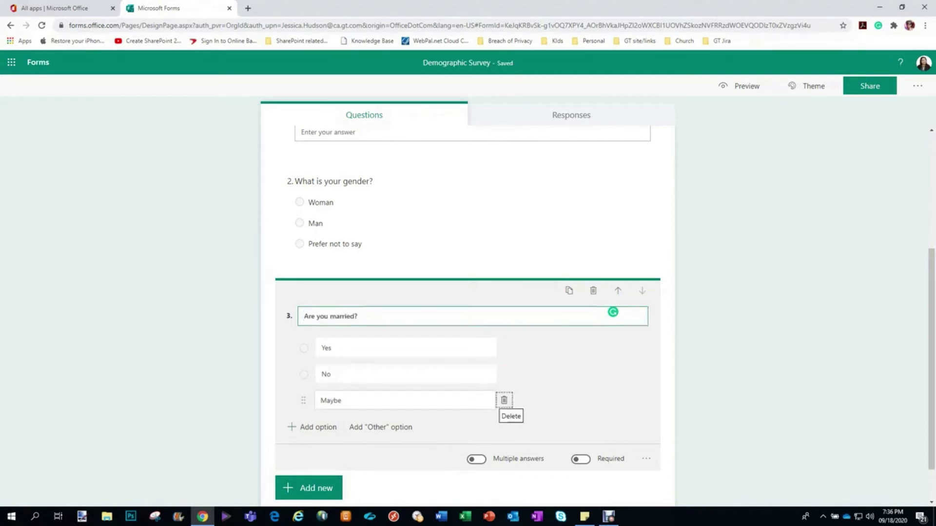
pyautogui.click(505, 401)
# Add a Choice question reading "Do you have kids?" below the marriage question, with the suggested options Yes and No.
pyautogui.scroll(-1, 468, 341)
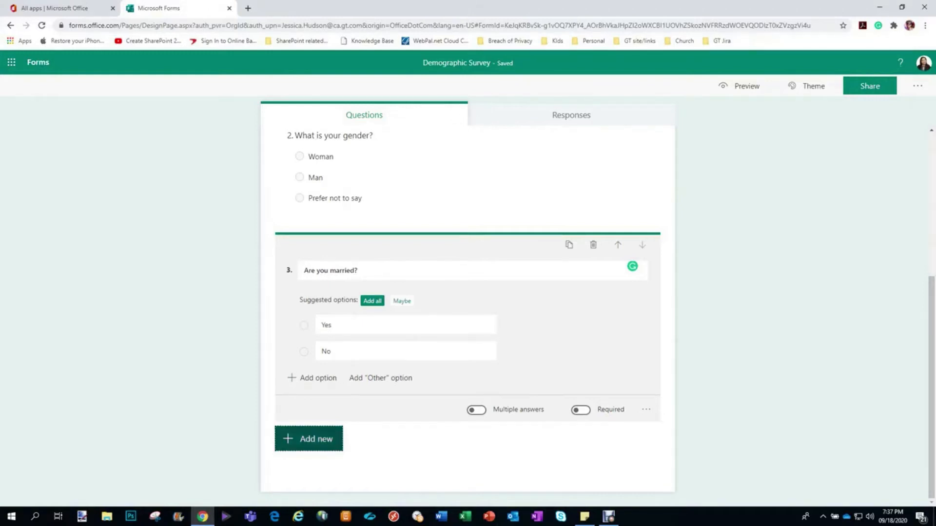
pyautogui.click(309, 439)
pyautogui.scroll(1, 468, 312)
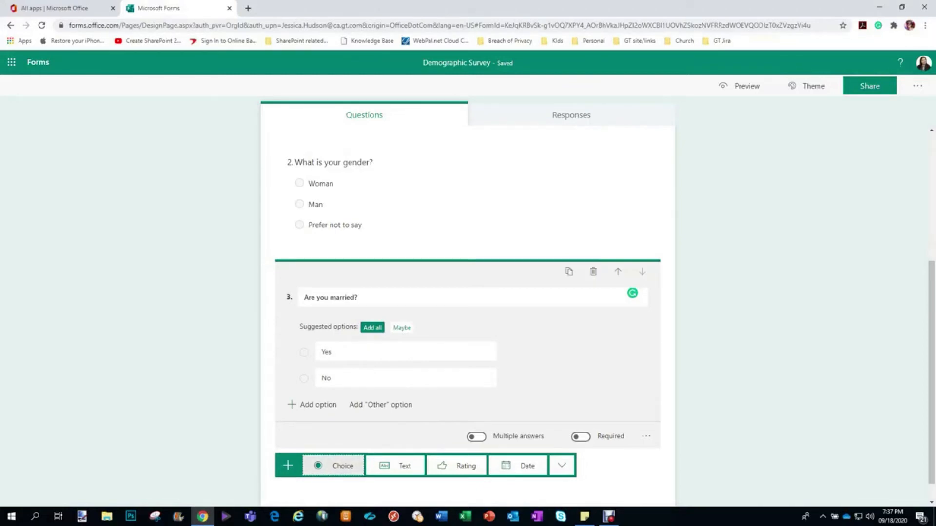
pyautogui.click(333, 466)
pyautogui.write('Do you have kids?')
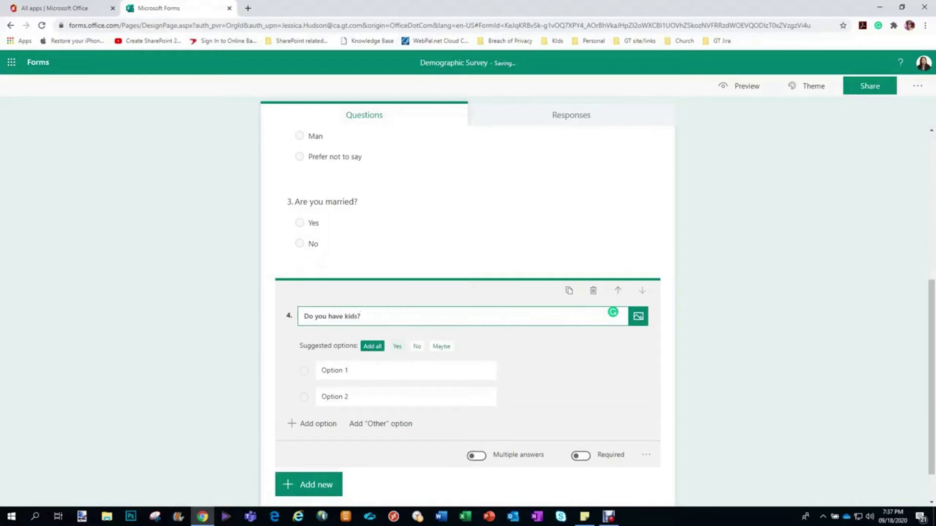
pyautogui.click(397, 346)
pyautogui.click(397, 346)
# Add a Text question reading "How many kids do you have?" below the "Do you have kids?" question.
pyautogui.scroll(-1, 406, 371)
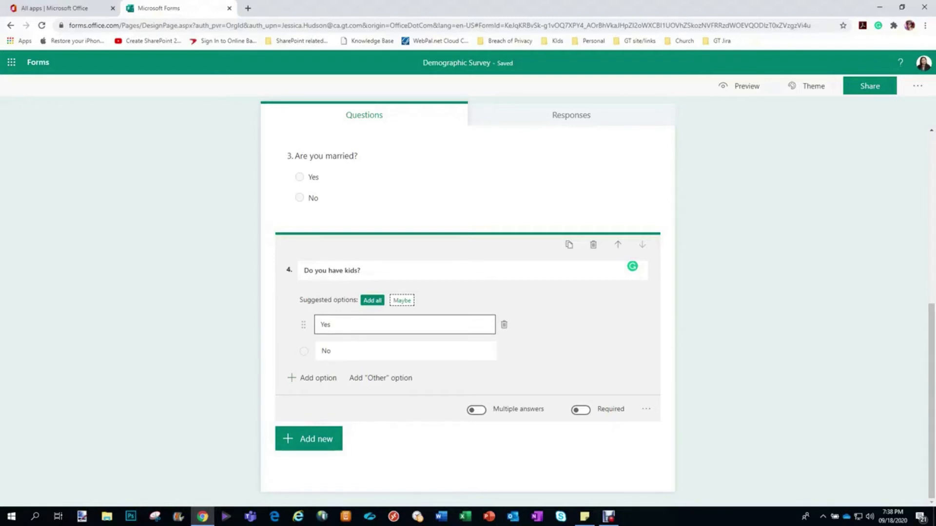
pyautogui.click(316, 439)
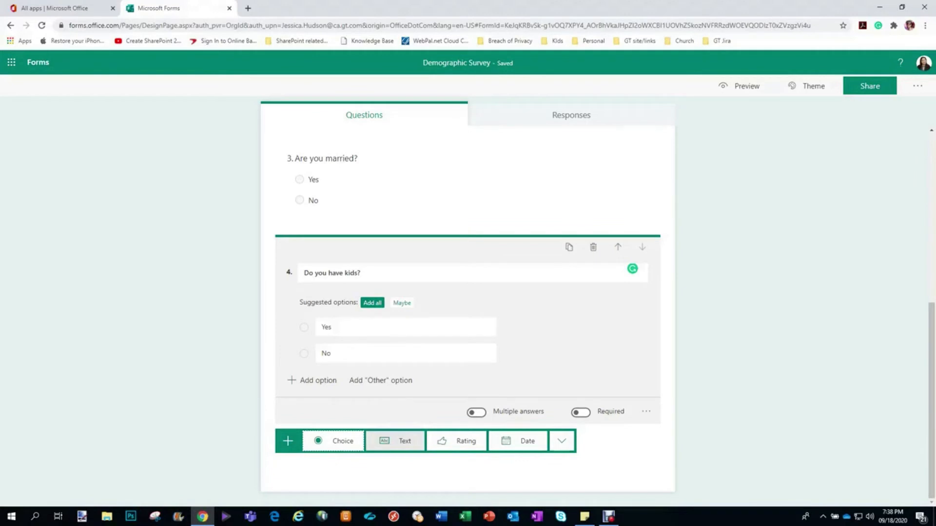
pyautogui.click(395, 441)
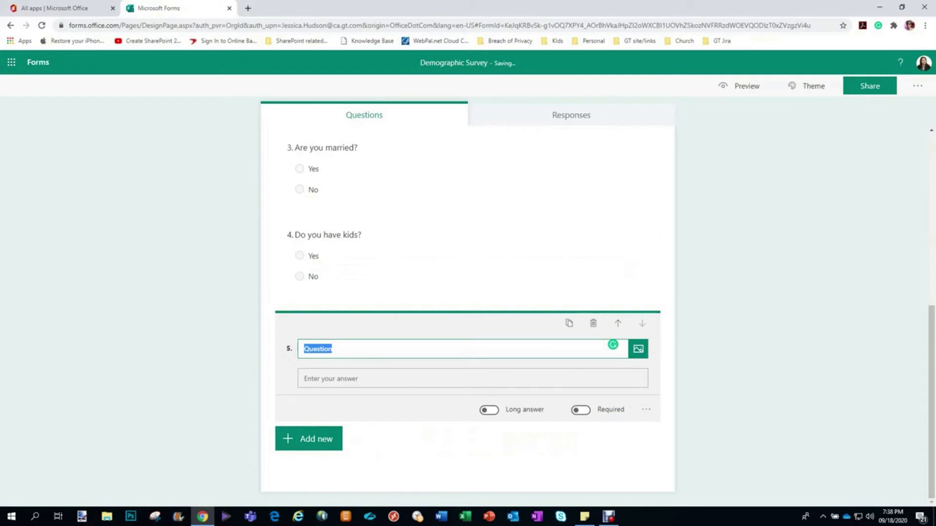
pyautogui.write('How many kid')
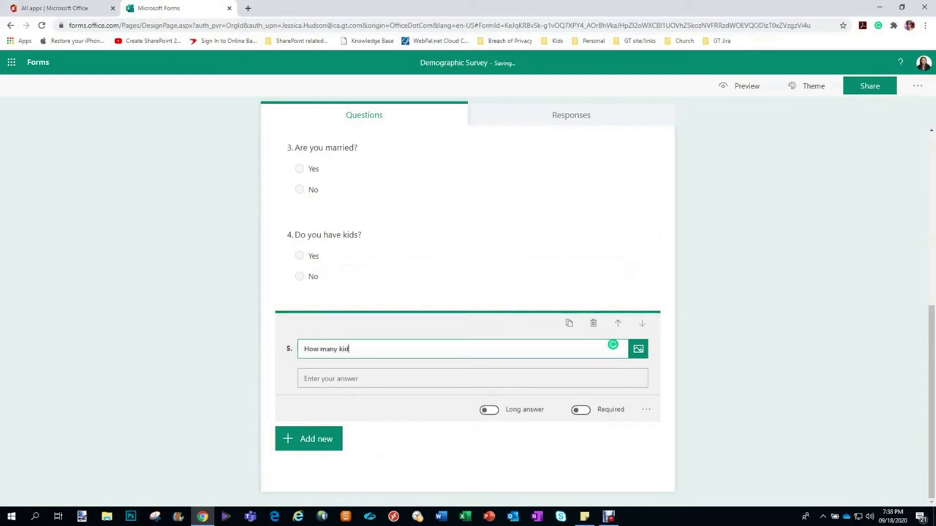
pyautogui.write('s do you have?')
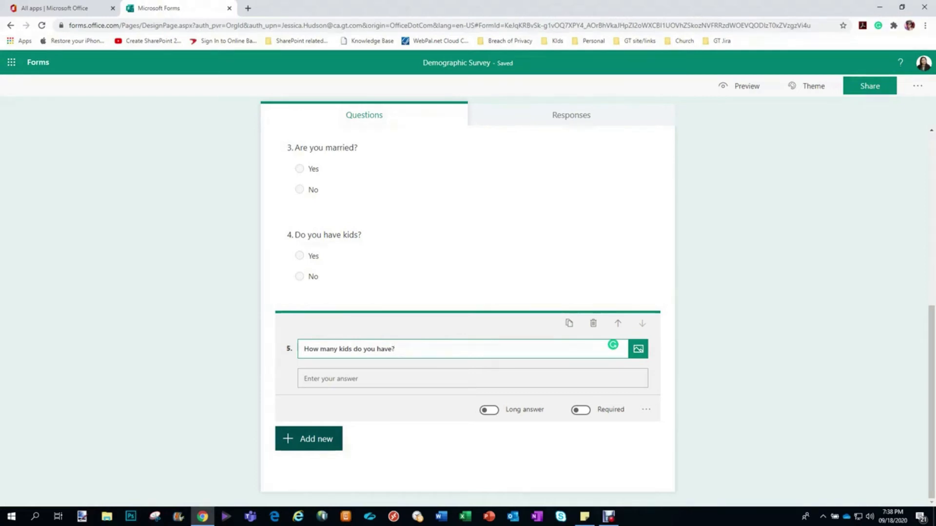
# Add a Date question reading "When is your birthday" at the end of the form.
pyautogui.click(316, 439)
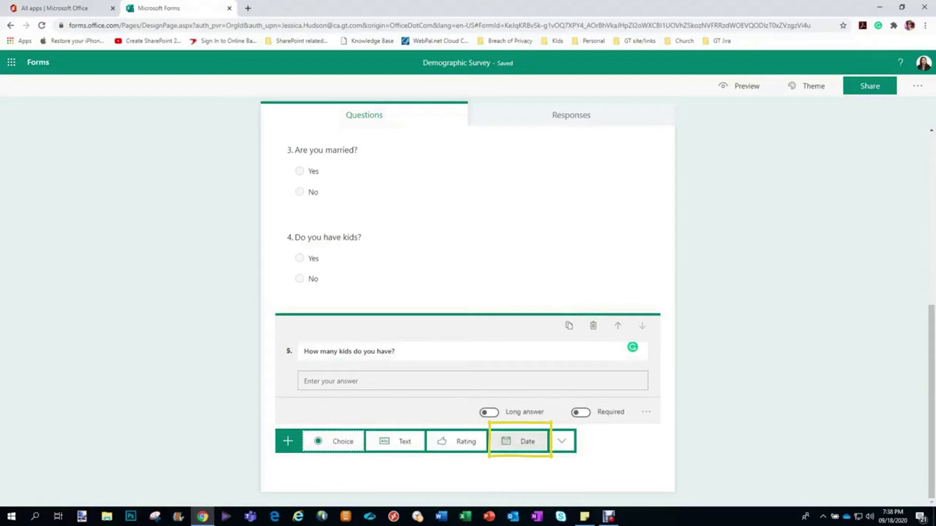
pyautogui.click(520, 441)
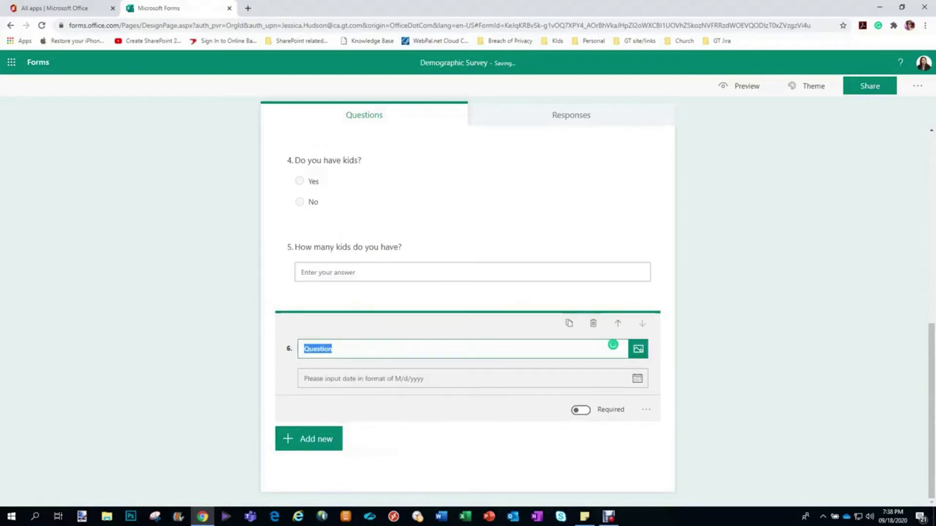
pyautogui.write('When is your birthday')
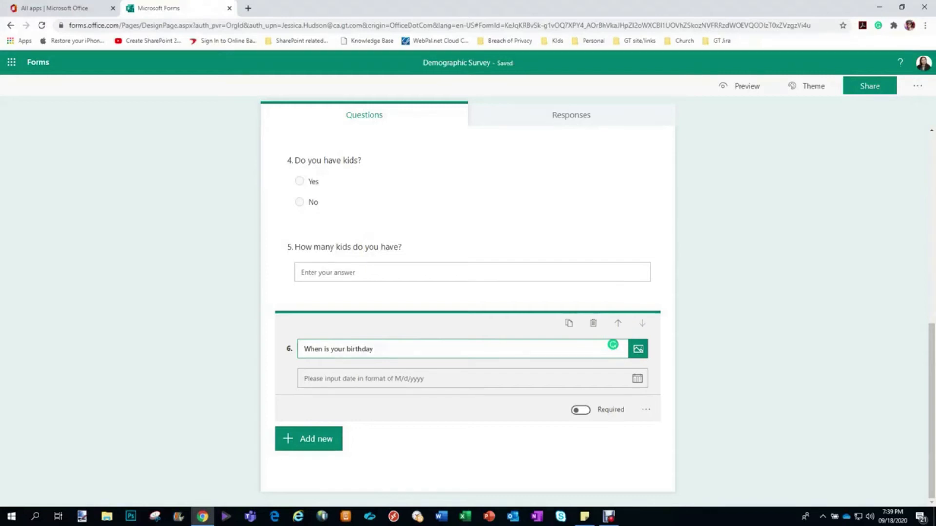
# Move the birthday question up three places so it directly follows the gender question.
pyautogui.scroll(1, 468, 312)
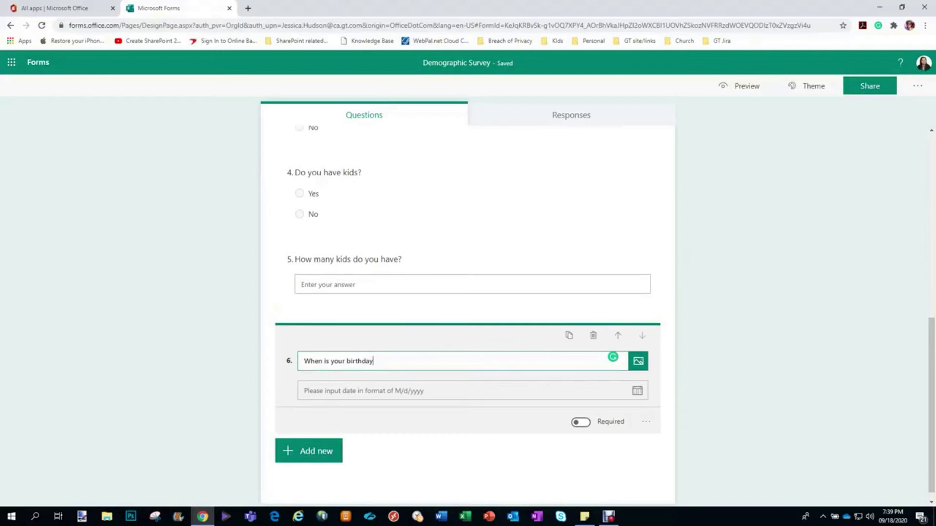
pyautogui.scroll(1, 468, 312)
pyautogui.scroll(2, 468, 312)
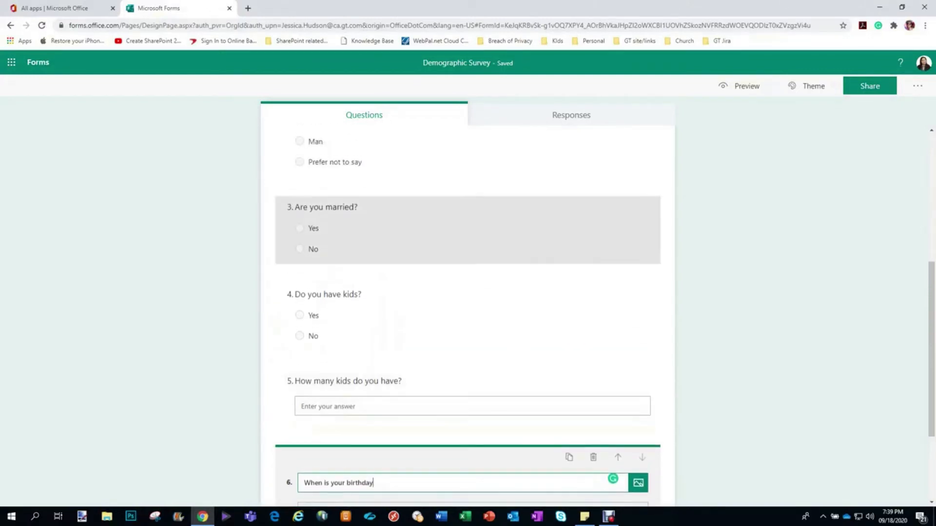
pyautogui.scroll(-2, 468, 312)
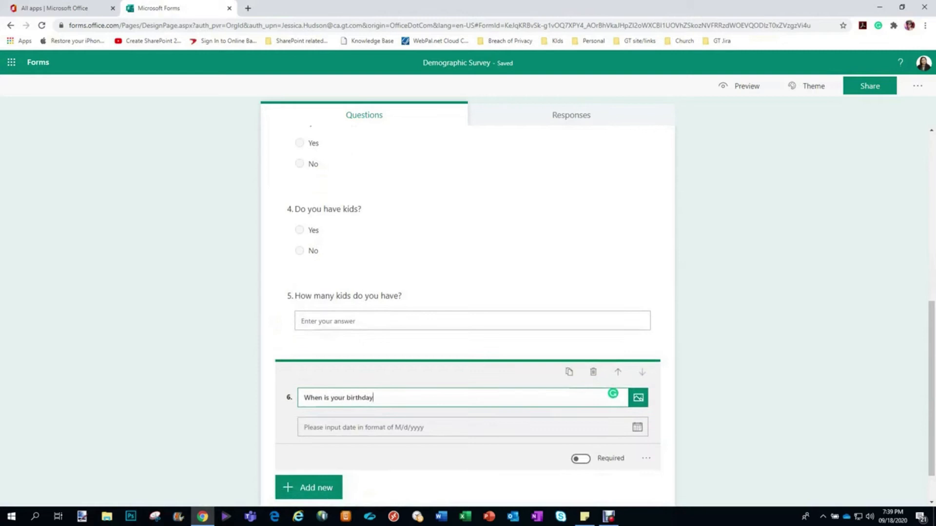
pyautogui.click(618, 372)
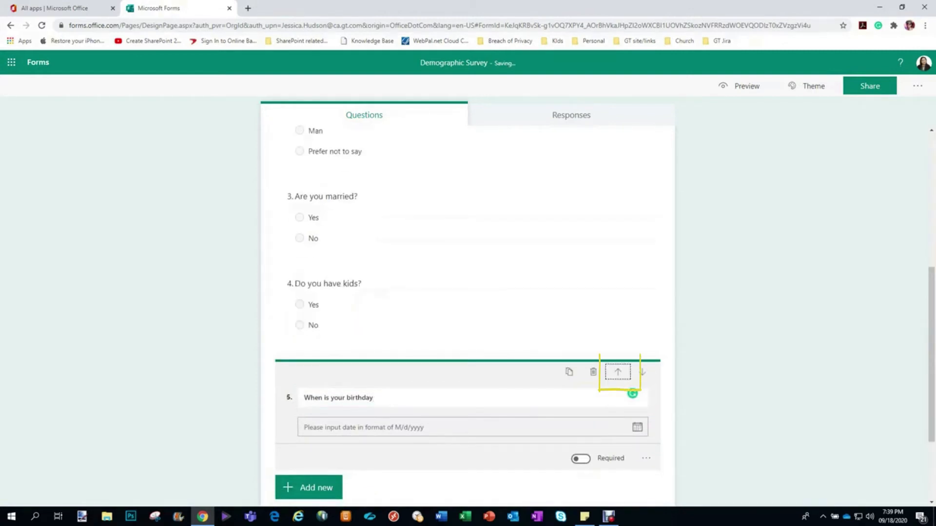
pyautogui.click(617, 372)
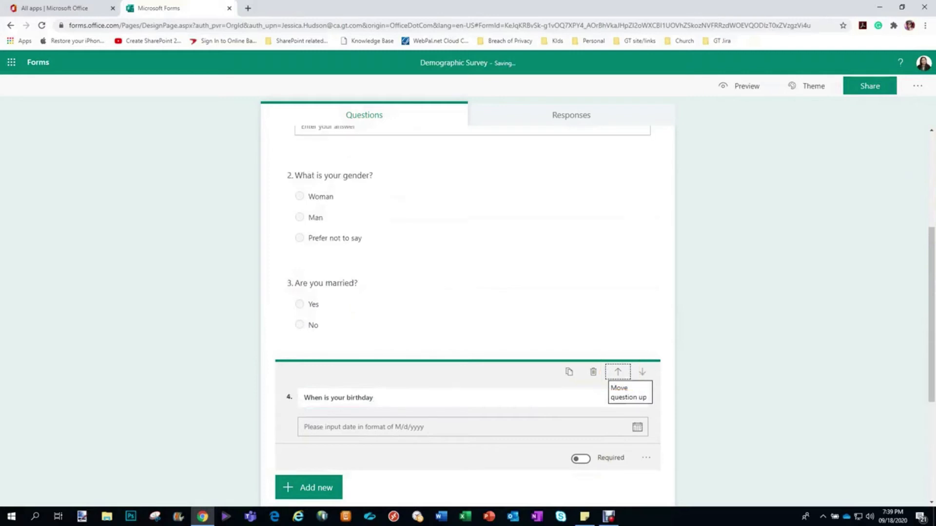
pyautogui.click(618, 372)
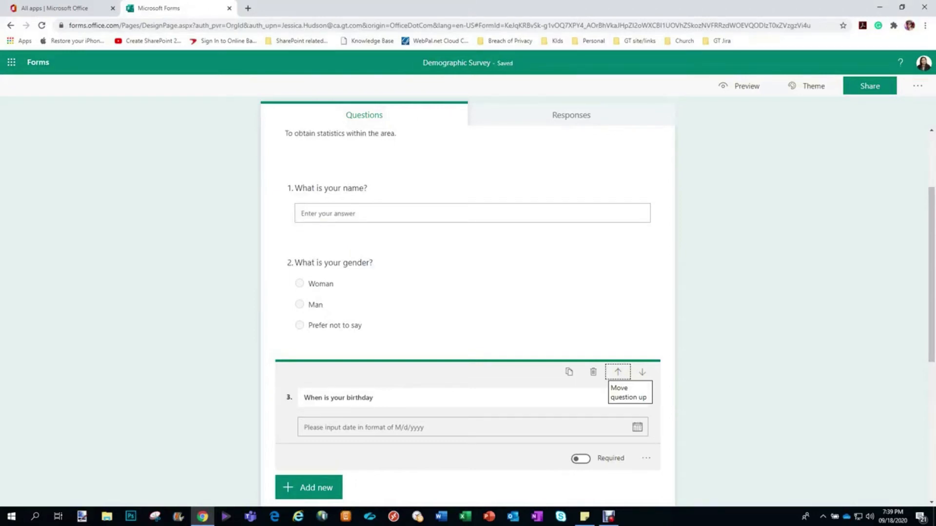
pyautogui.scroll(-2, 468, 312)
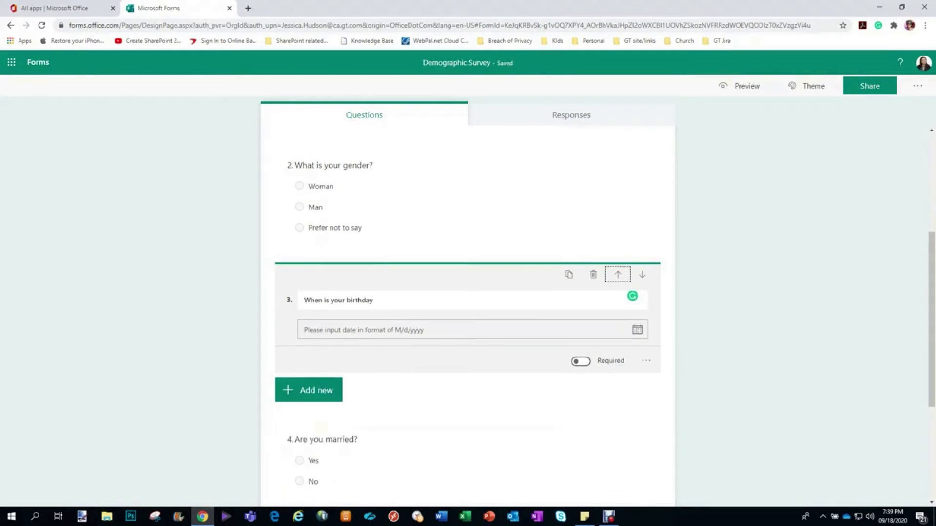
pyautogui.scroll(-2, 468, 312)
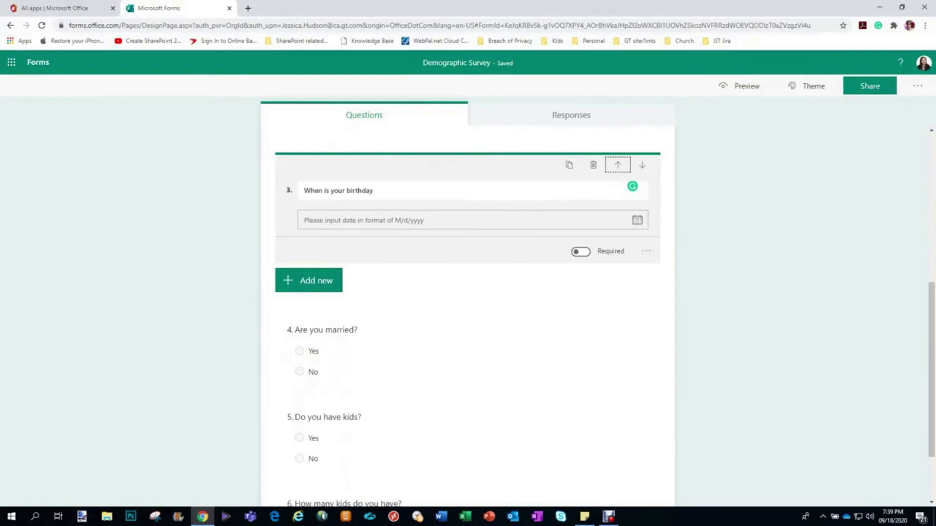
pyautogui.scroll(-2, 468, 312)
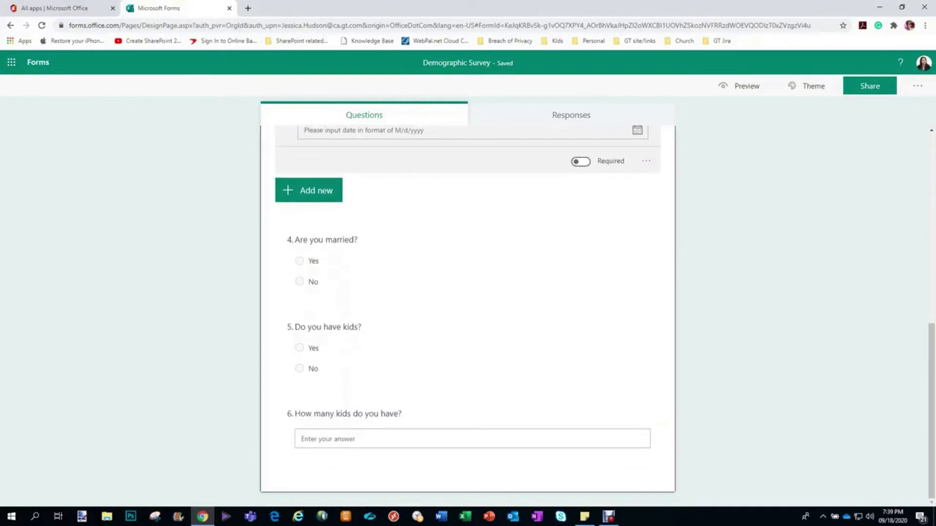
pyautogui.click(468, 349)
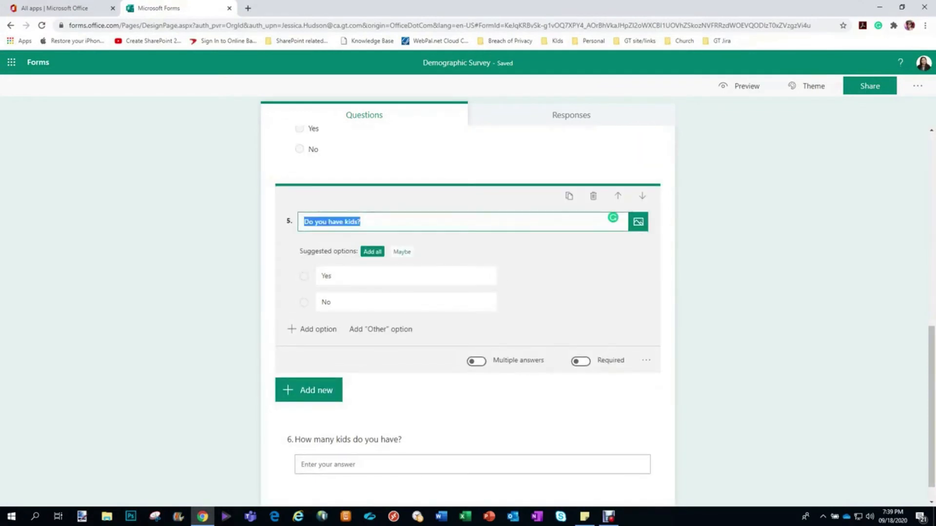
pyautogui.scroll(-1, 468, 317)
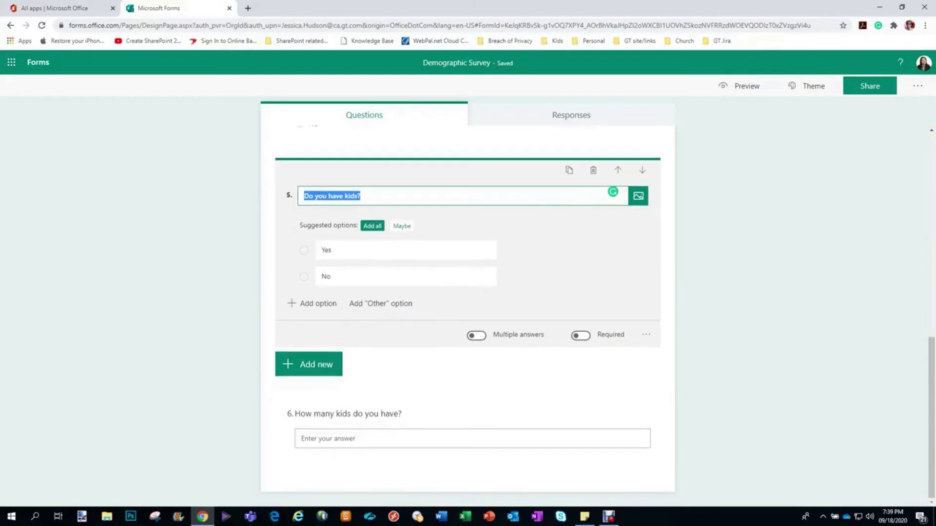
pyautogui.click(561, 288)
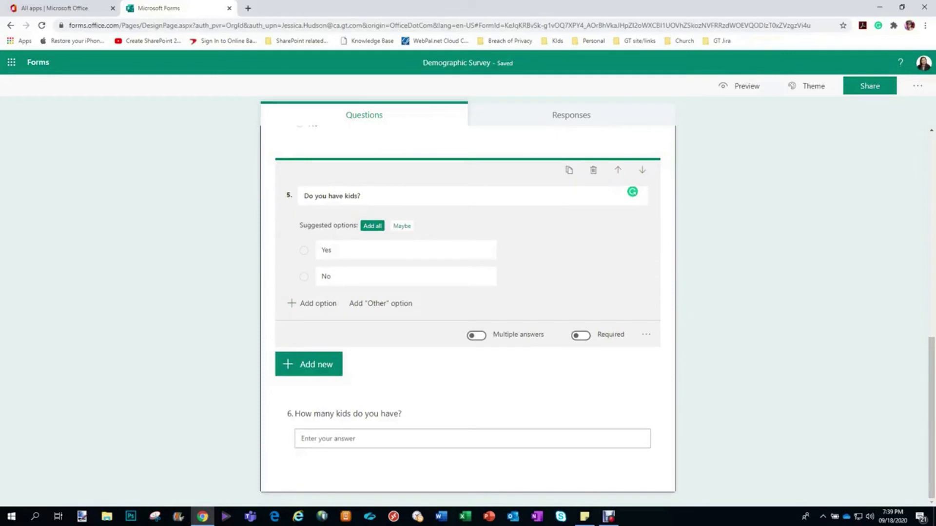
# Add a Text question reading "Additional comments" after the number-of-kids question and enable Long answer for it.
pyautogui.click(348, 415)
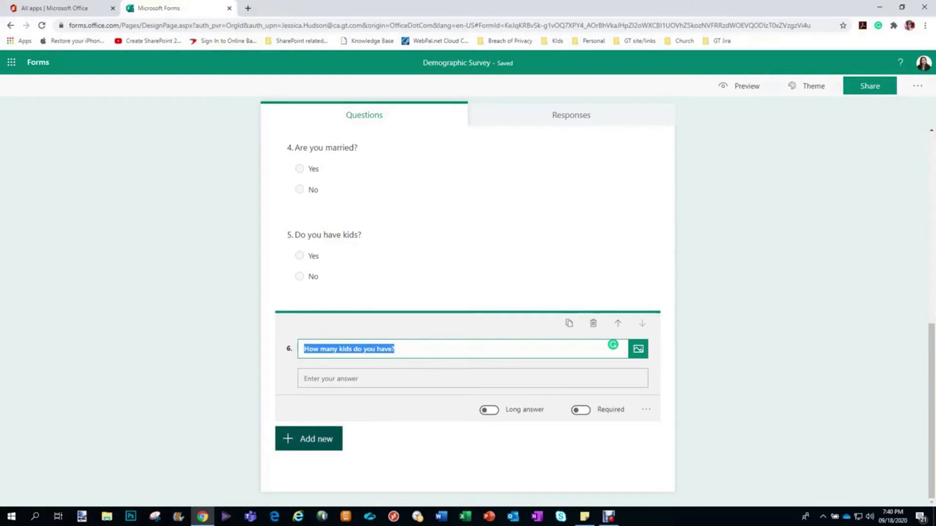
pyautogui.click(308, 439)
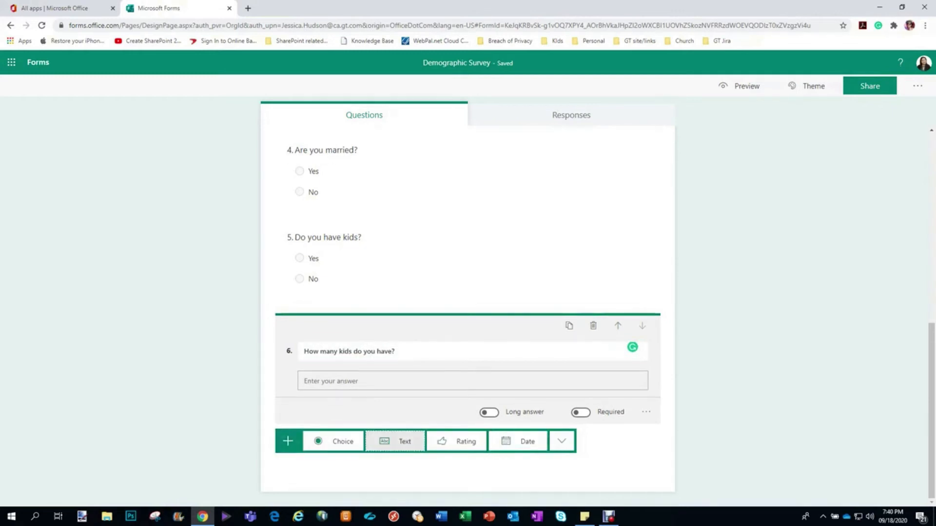
pyautogui.click(395, 441)
pyautogui.write('A')
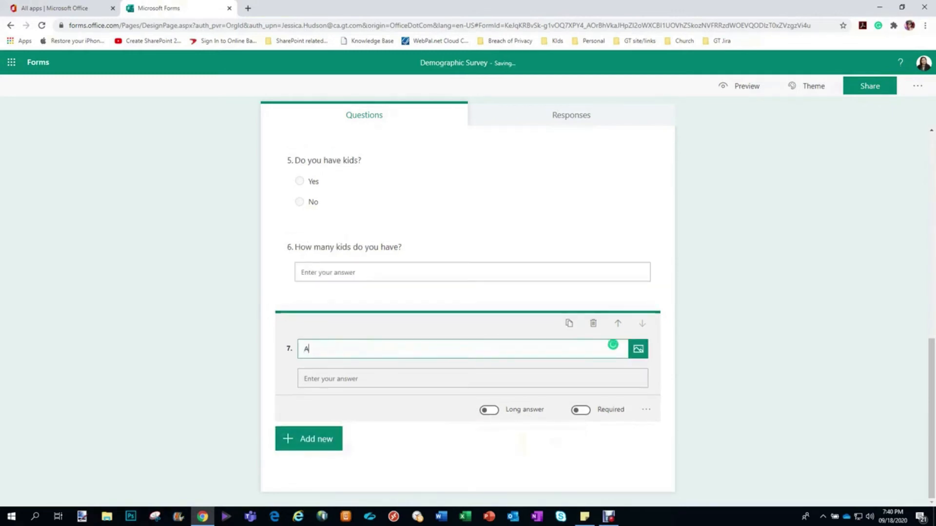
pyautogui.write('dditional comments')
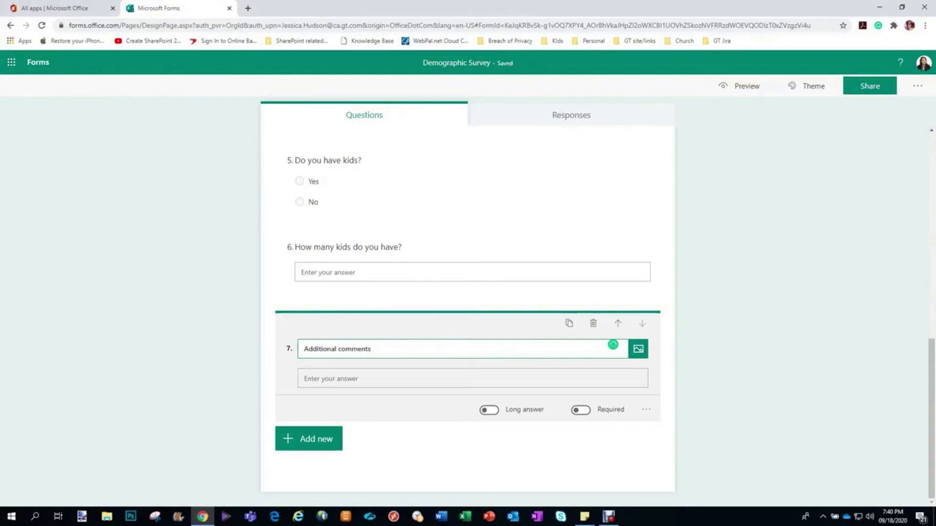
pyautogui.click(489, 410)
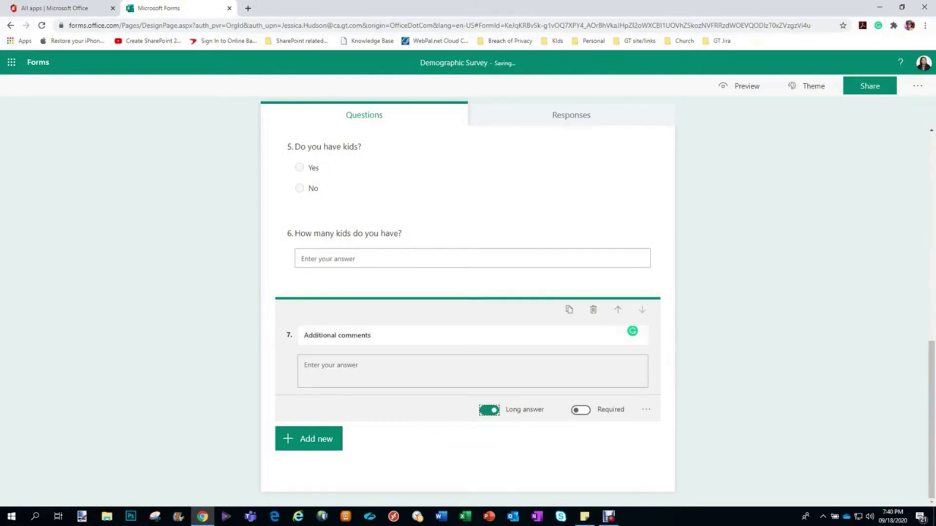
# Open the branching options for the "Are you married?" question.
pyautogui.scroll(3, 487, 424)
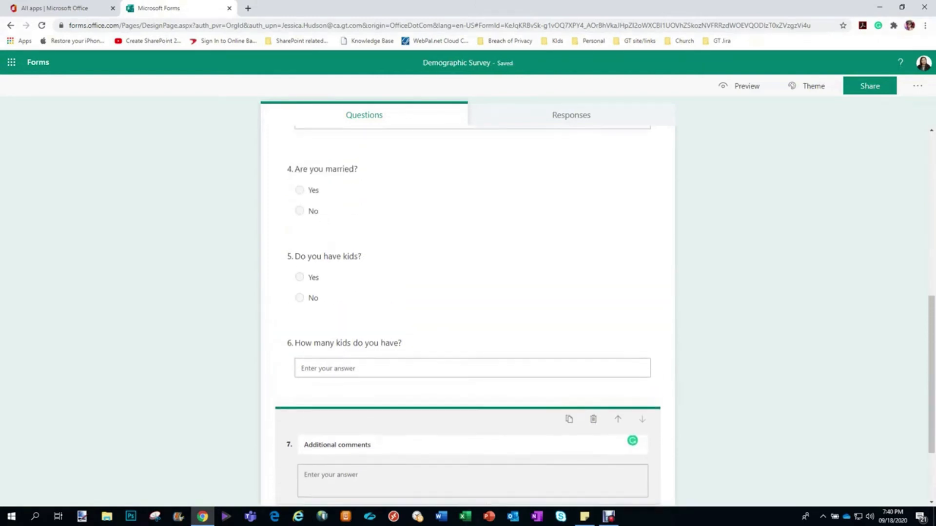
pyautogui.scroll(8, 487, 424)
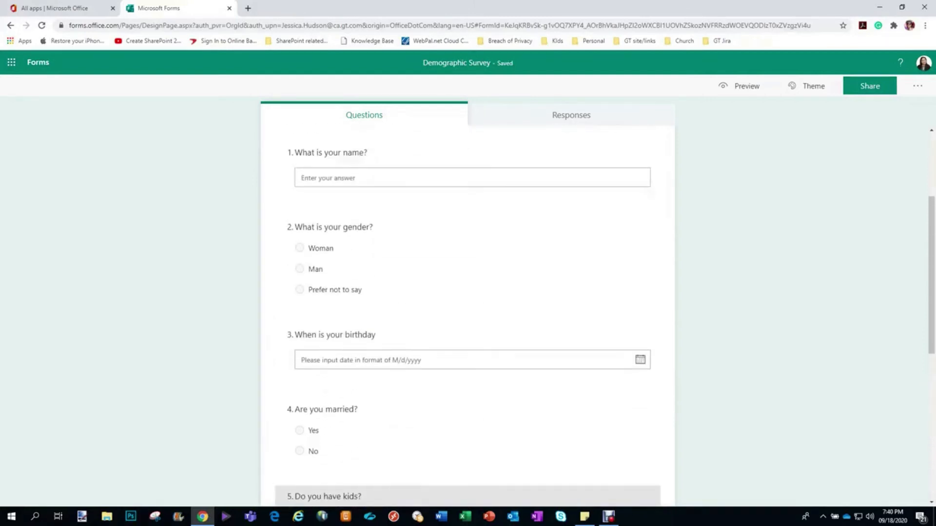
pyautogui.scroll(-4, 488, 424)
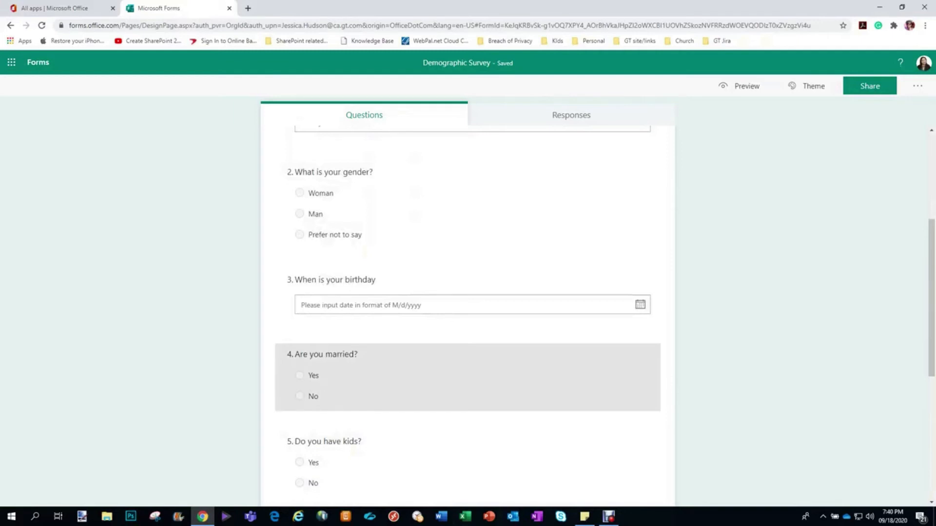
pyautogui.scroll(-2, 468, 375)
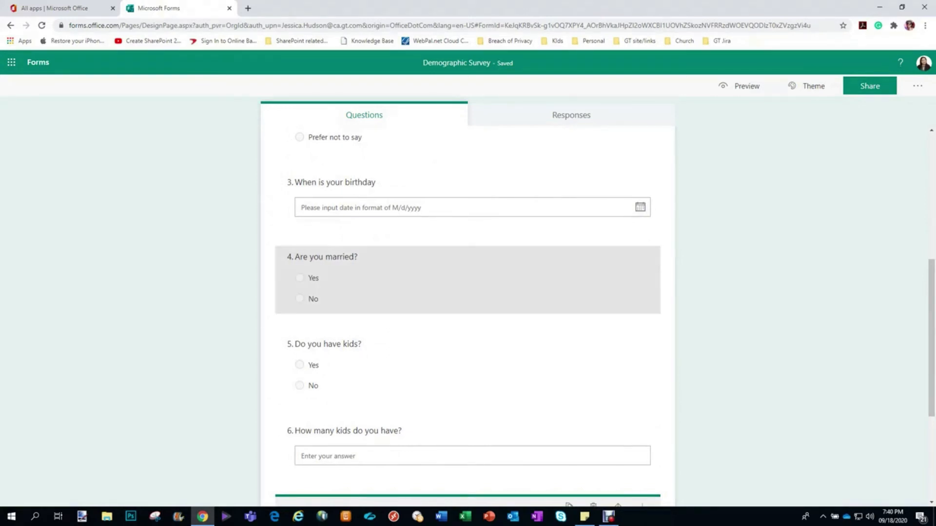
pyautogui.click(405, 289)
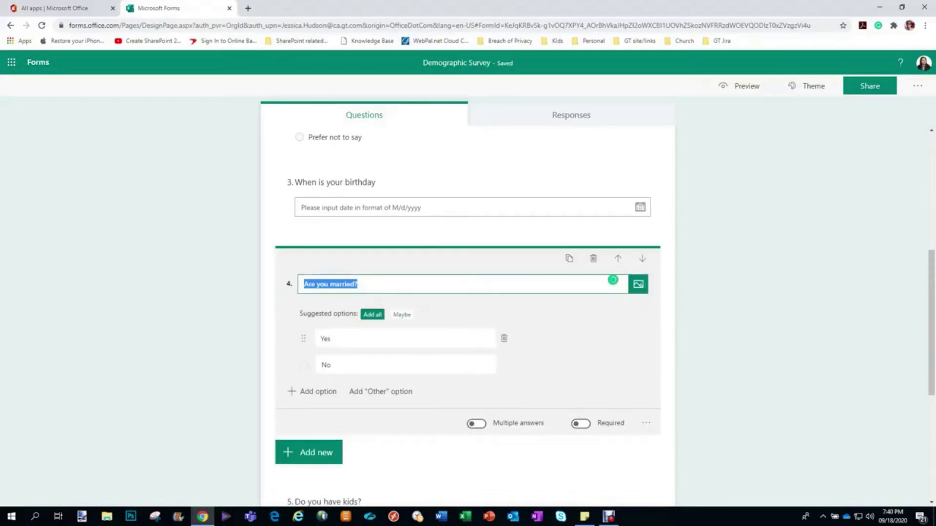
pyautogui.scroll(-3, 405, 338)
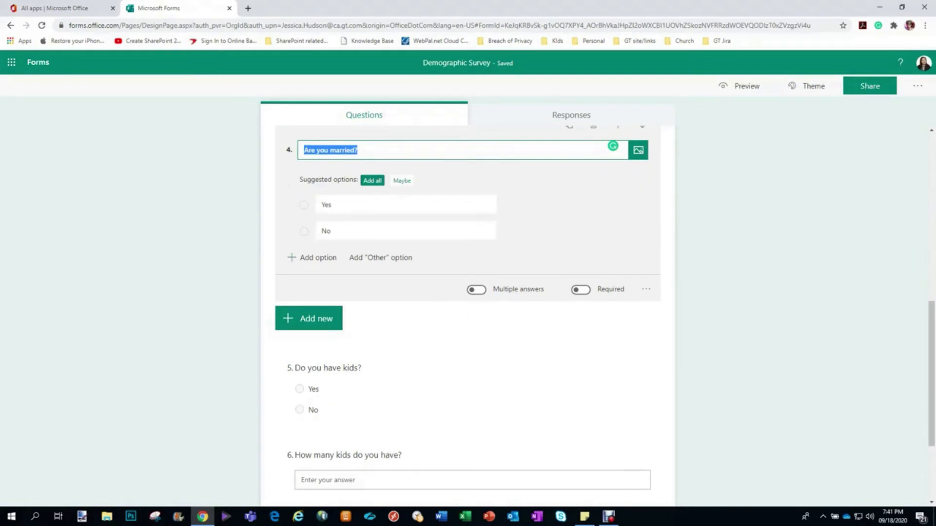
pyautogui.click(371, 150)
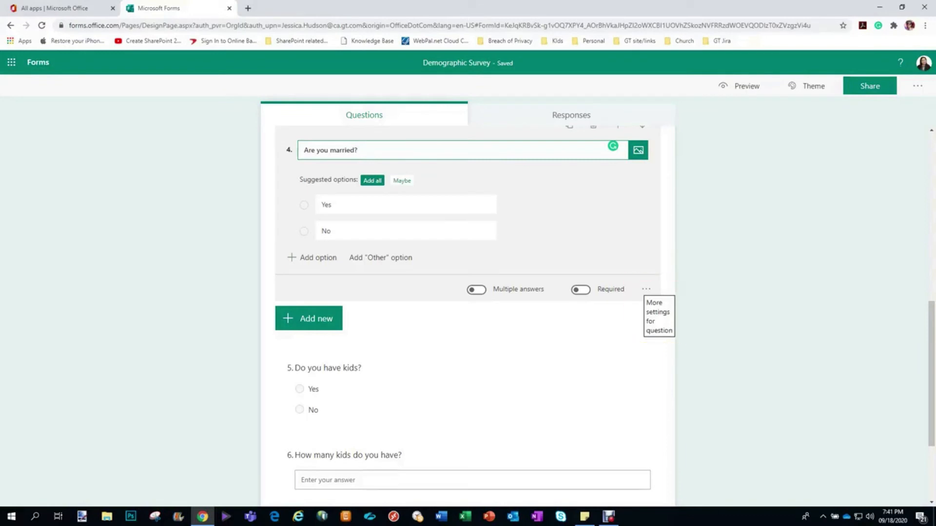
pyautogui.click(646, 289)
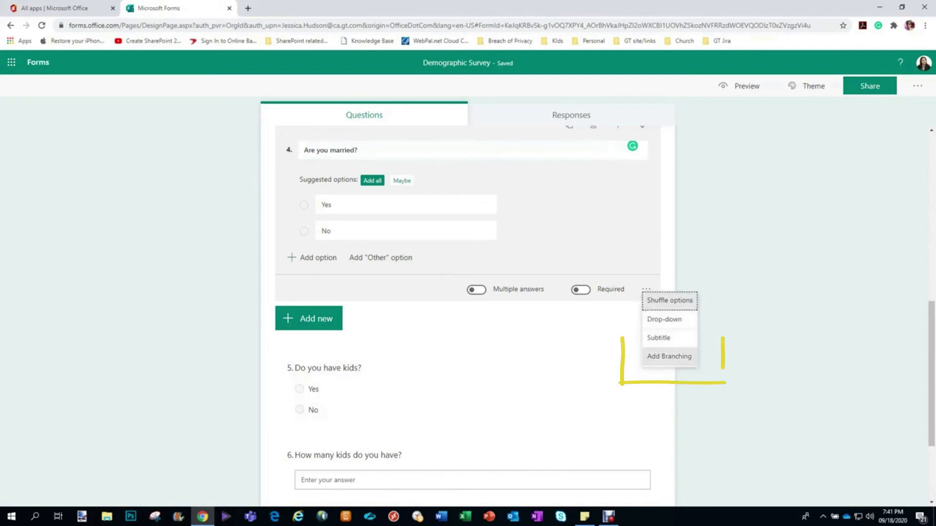
pyautogui.click(669, 356)
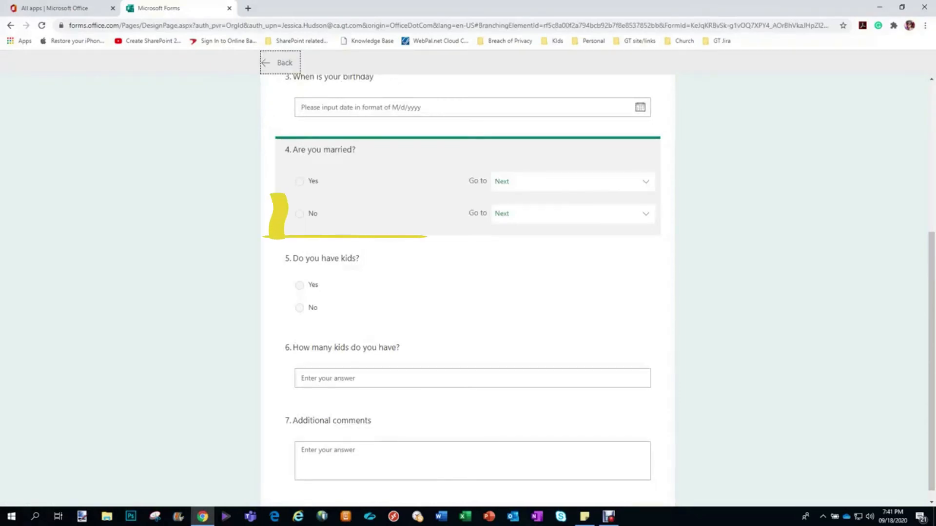
# Branch the "Are you married?" question so No goes to "Additional comments" and Yes goes to "Do you have kids?".
pyautogui.click(646, 214)
pyautogui.scroll(-2, 542, 320)
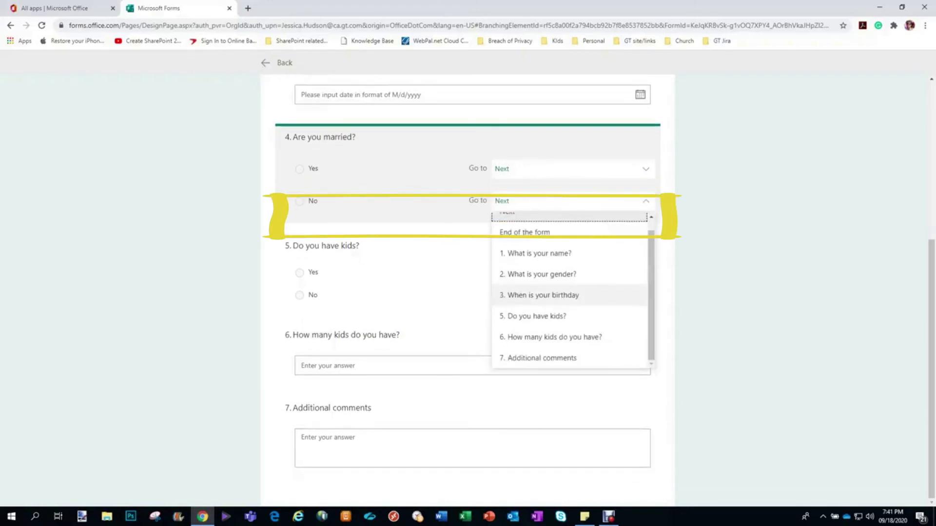
pyautogui.click(541, 357)
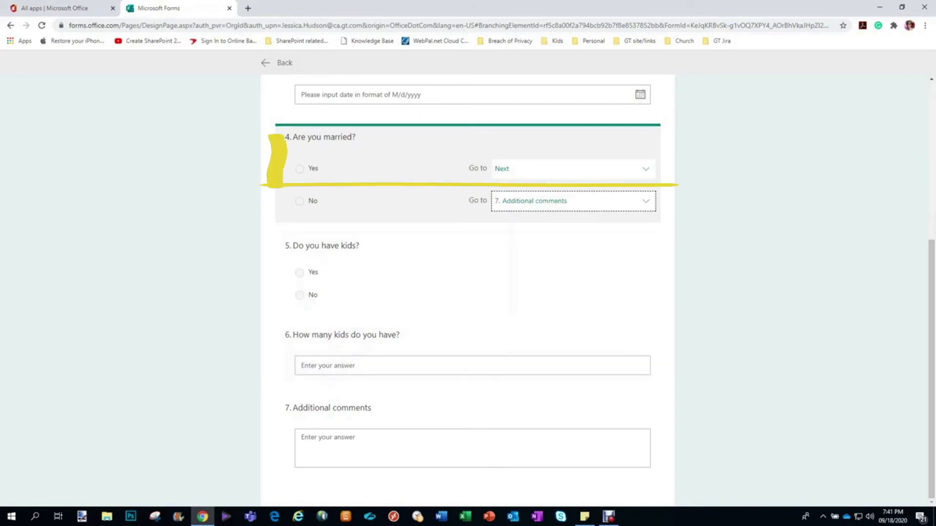
pyautogui.click(573, 169)
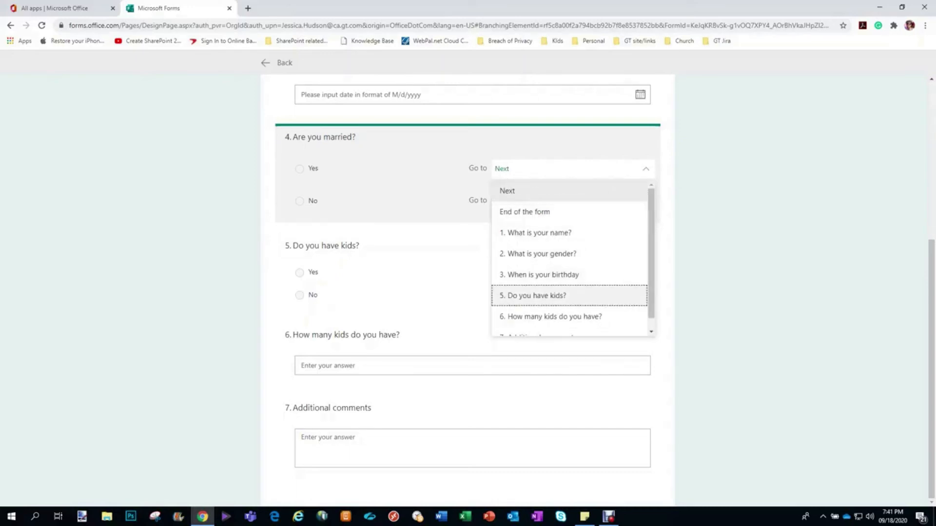
pyautogui.click(532, 296)
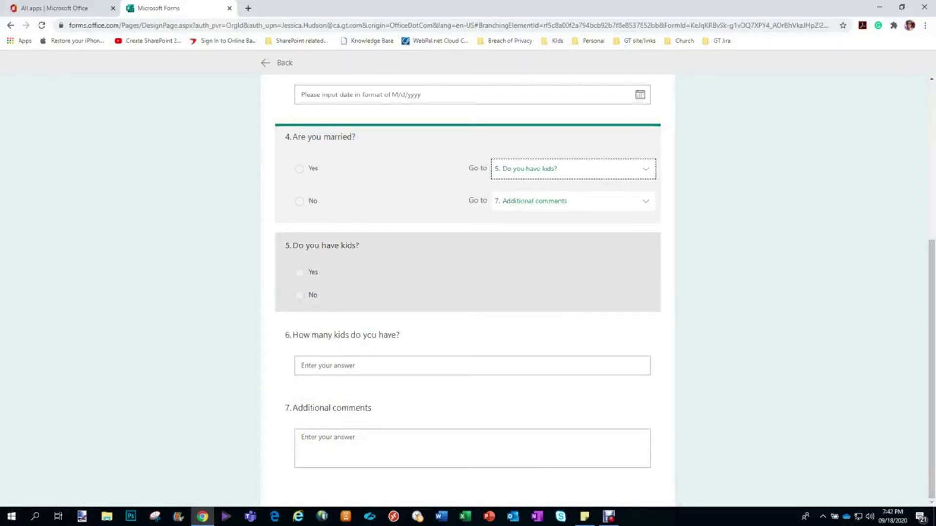
# Branch the "Do you have kids?" question so No goes to "Additional comments" and Yes goes to "How many kids do you have?".
pyautogui.click(468, 272)
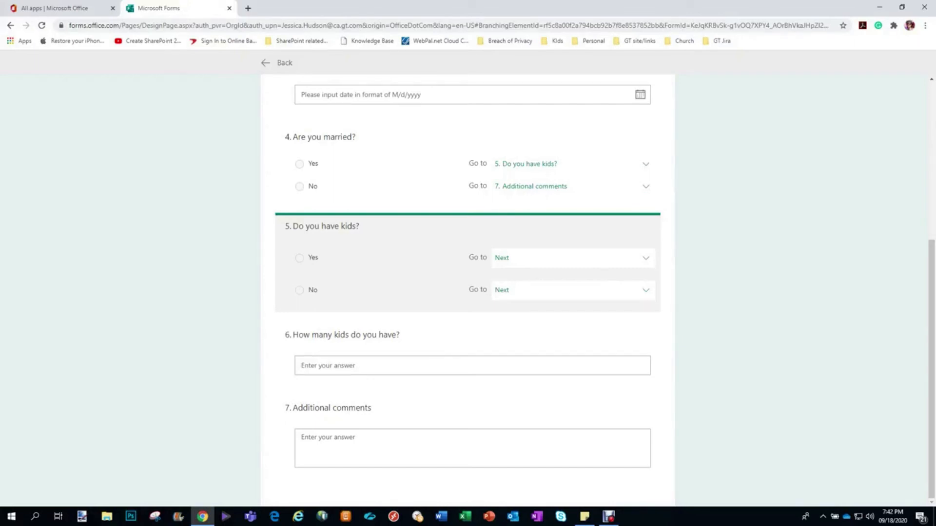
pyautogui.click(645, 290)
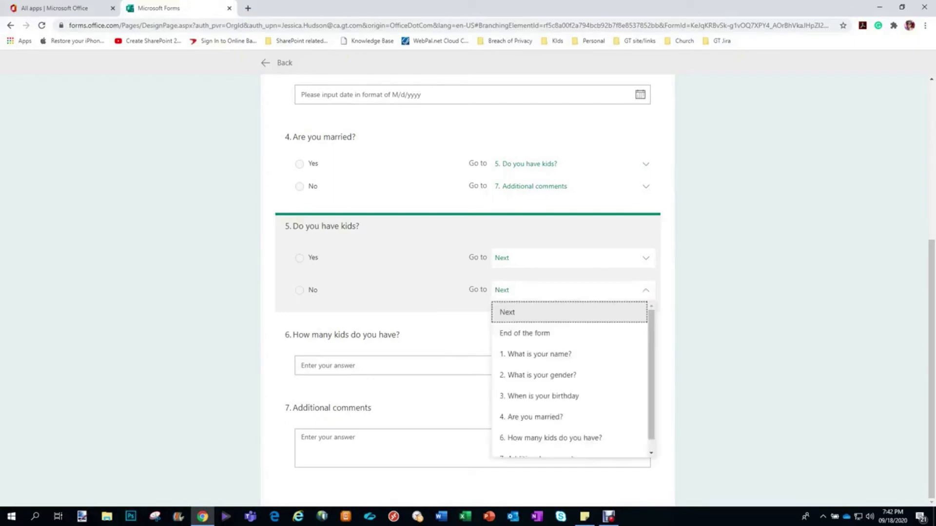
pyautogui.scroll(-1, 570, 404)
pyautogui.click(538, 447)
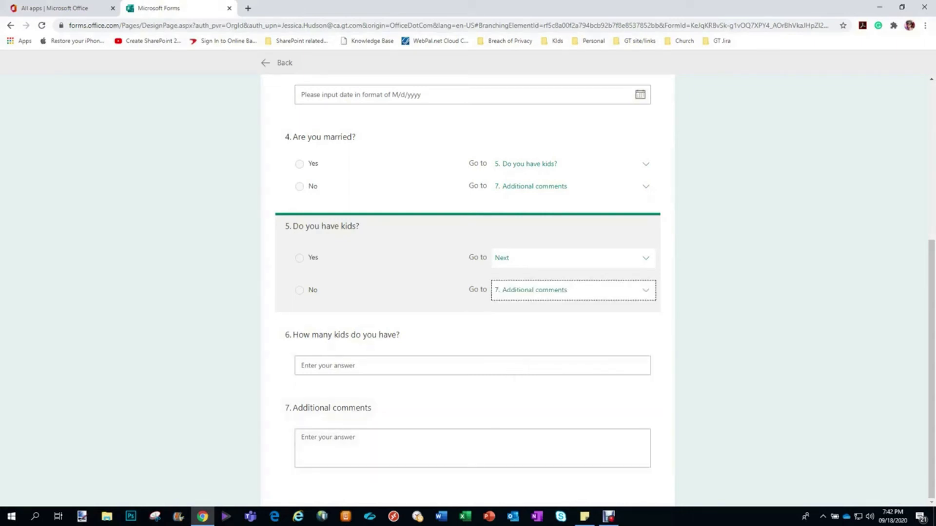
pyautogui.click(574, 258)
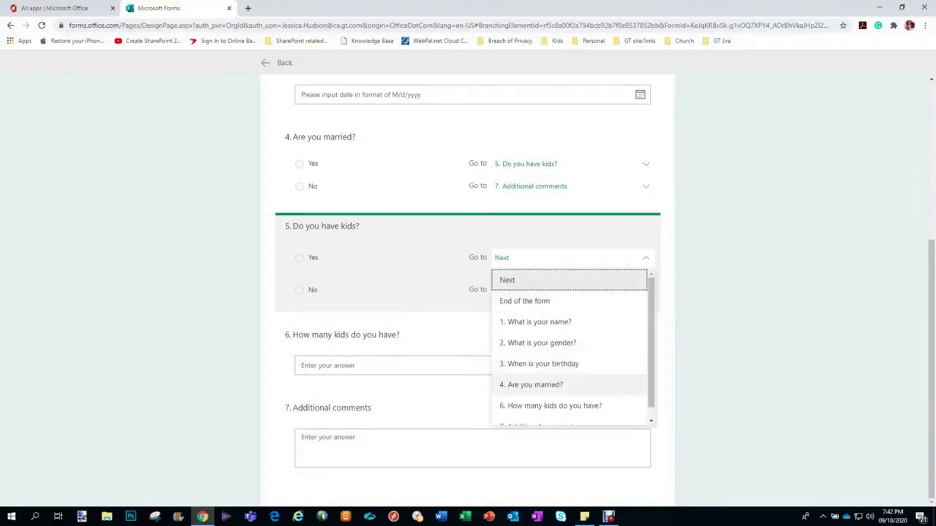
pyautogui.scroll(-1, 570, 373)
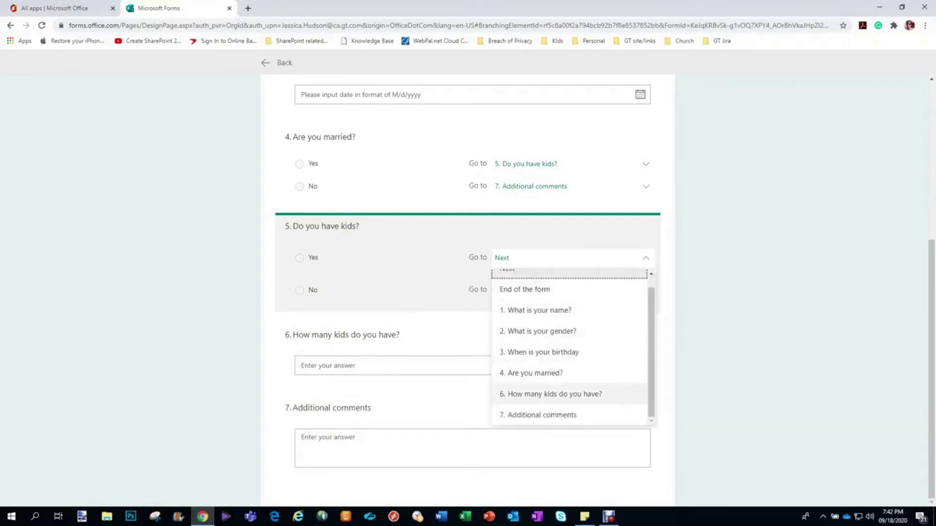
pyautogui.click(551, 394)
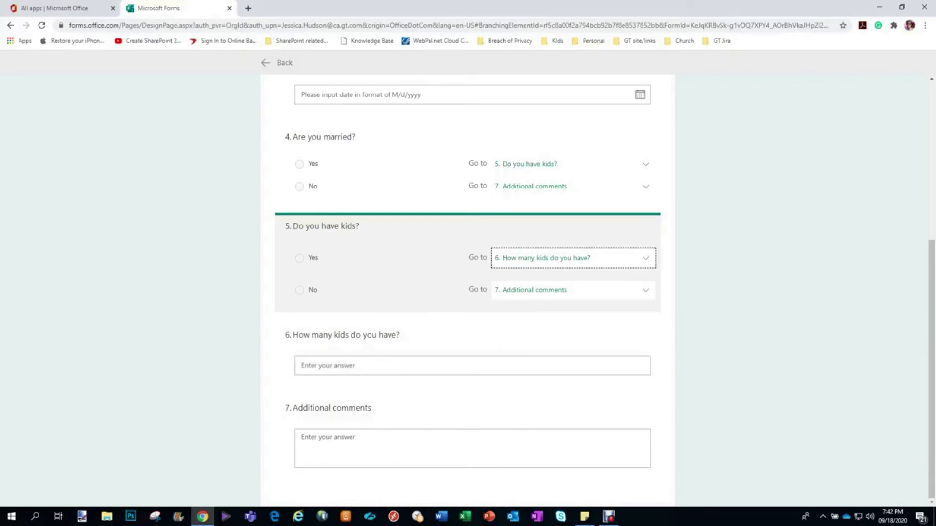
# Check the branching targets and return from the branching options to the form's question editor.
pyautogui.scroll(2, 468, 293)
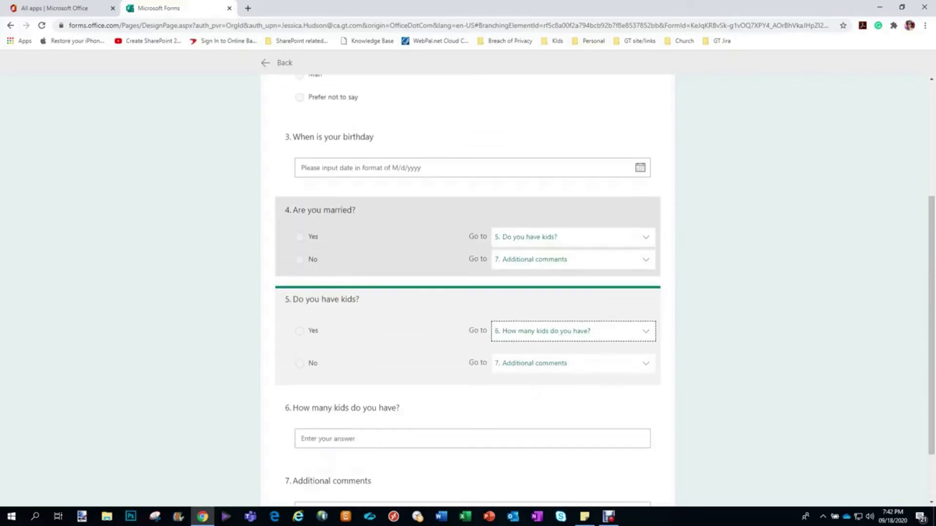
pyautogui.scroll(-2, 468, 293)
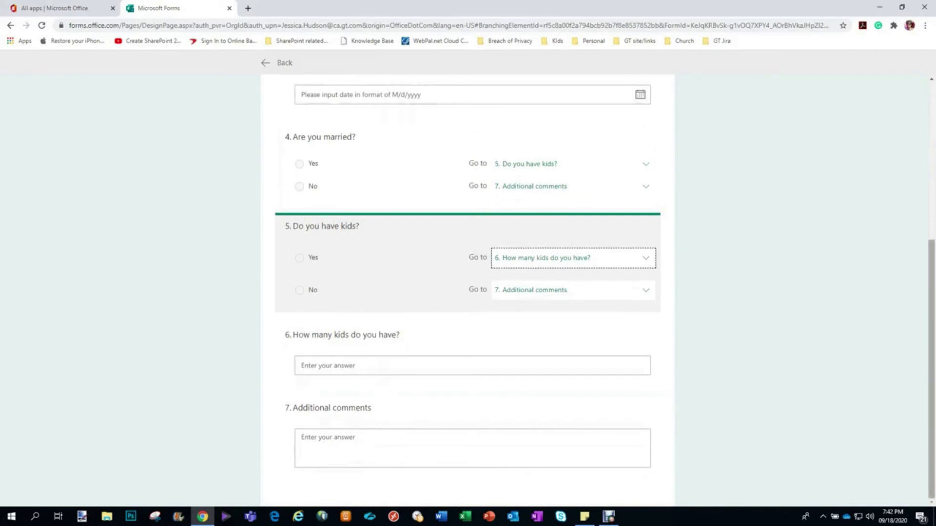
pyautogui.scroll(1, 468, 293)
pyautogui.scroll(5, 468, 292)
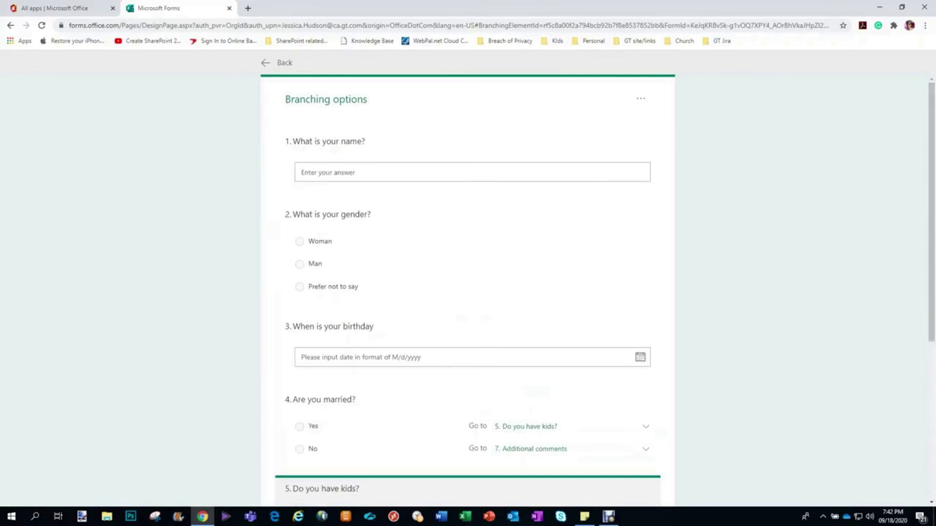
pyautogui.click(280, 63)
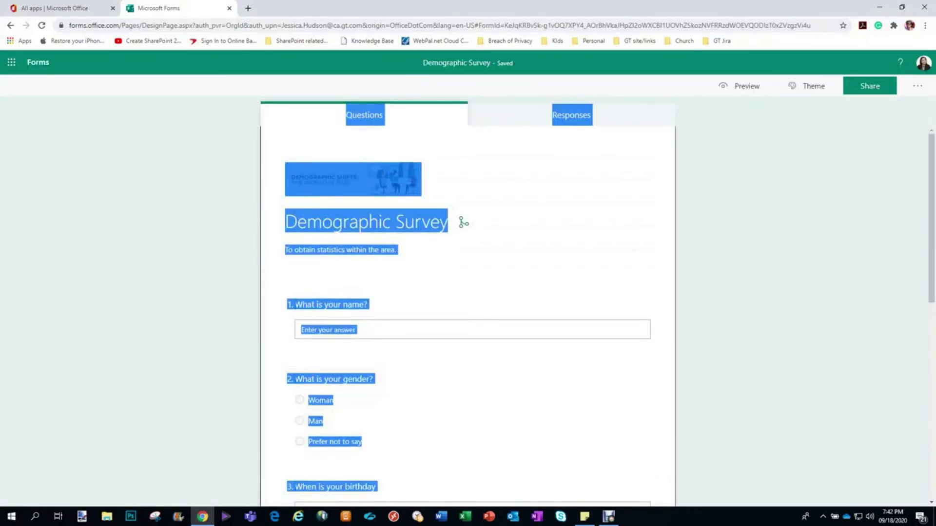
pyautogui.click(215, 302)
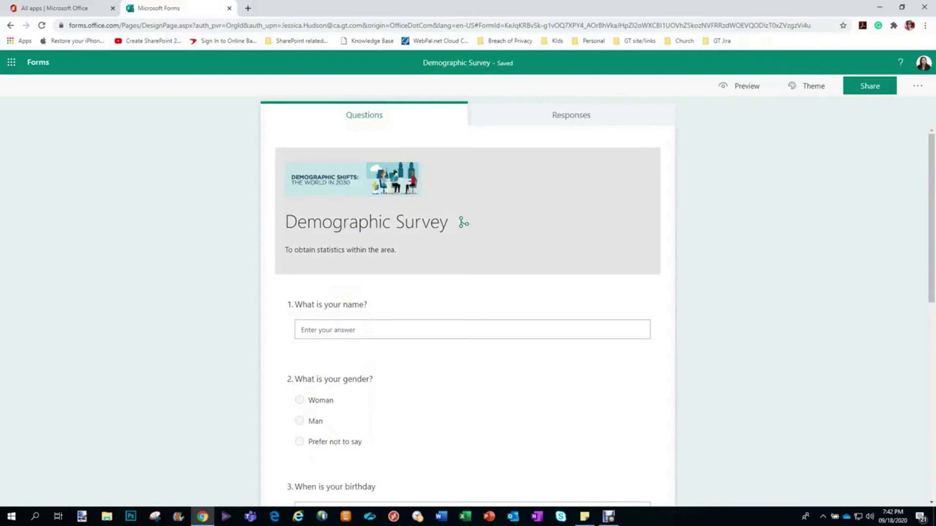
# Customize the form's theme with the uploaded background image grantee-demographic-data-v2.jpg from the Desktop.
pyautogui.scroll(-1, 468, 253)
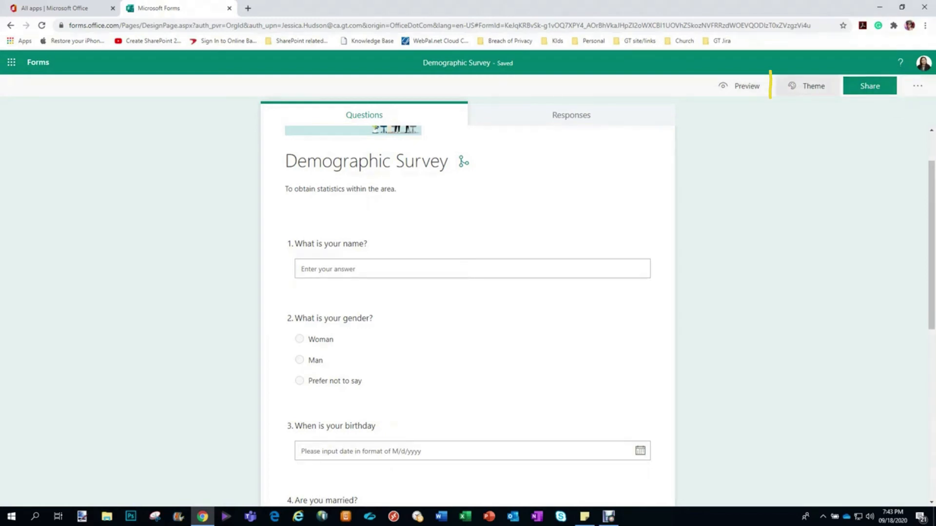
pyautogui.click(808, 86)
pyautogui.press('Tab')
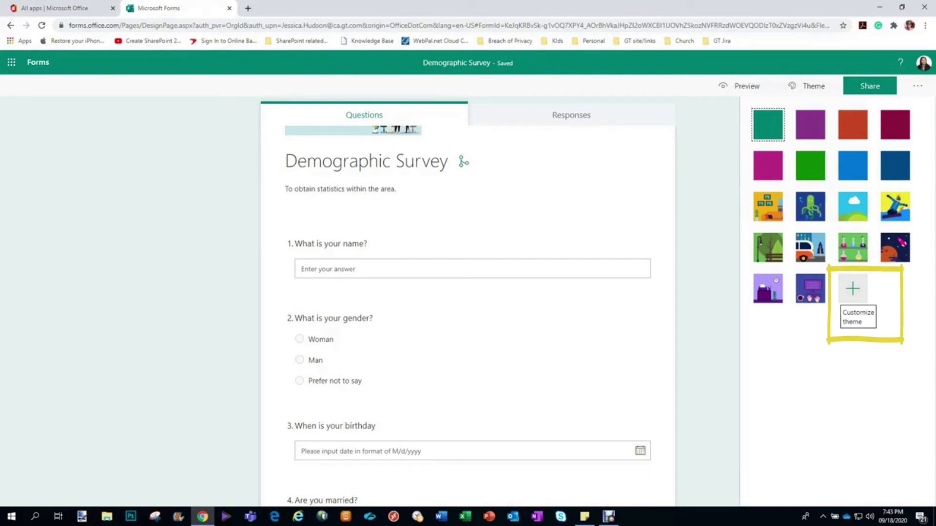
pyautogui.click(853, 289)
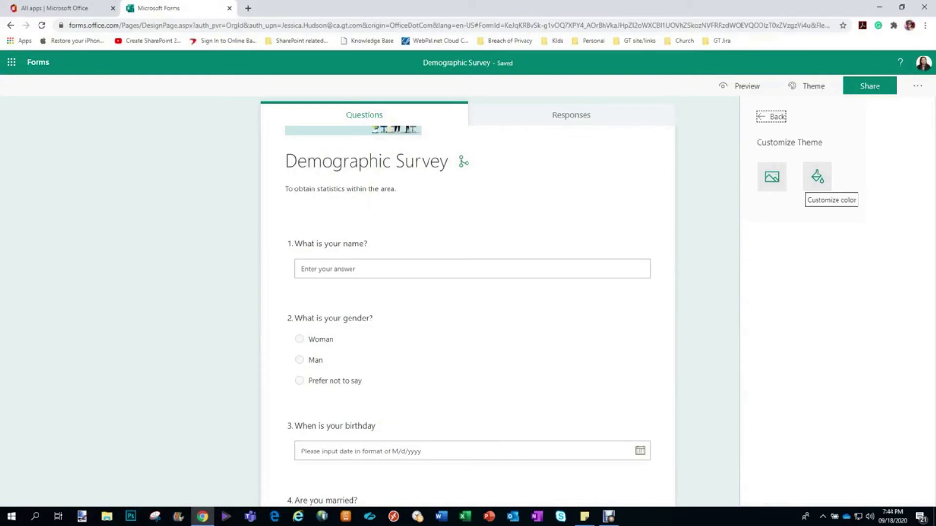
pyautogui.moveTo(745, 149)
pyautogui.mouseDown()
pyautogui.moveTo(744, 236)
pyautogui.moveTo(800, 231)
pyautogui.mouseUp()
pyautogui.moveTo(798, 149); pyautogui.dragTo(799, 178)
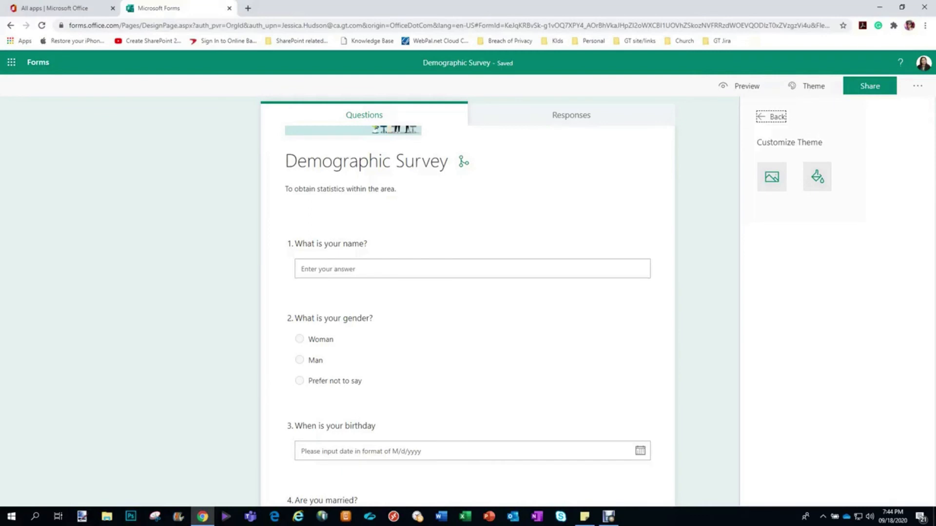
pyautogui.click(772, 177)
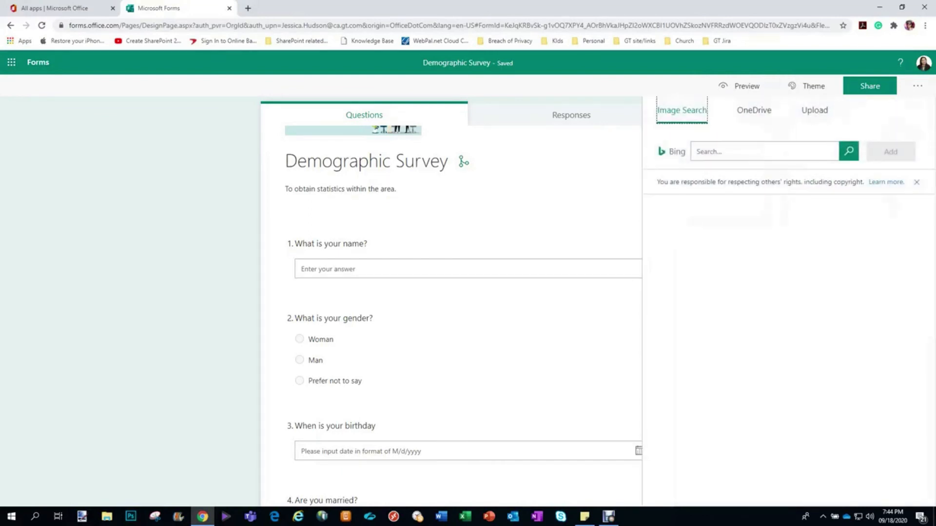
pyautogui.click(815, 110)
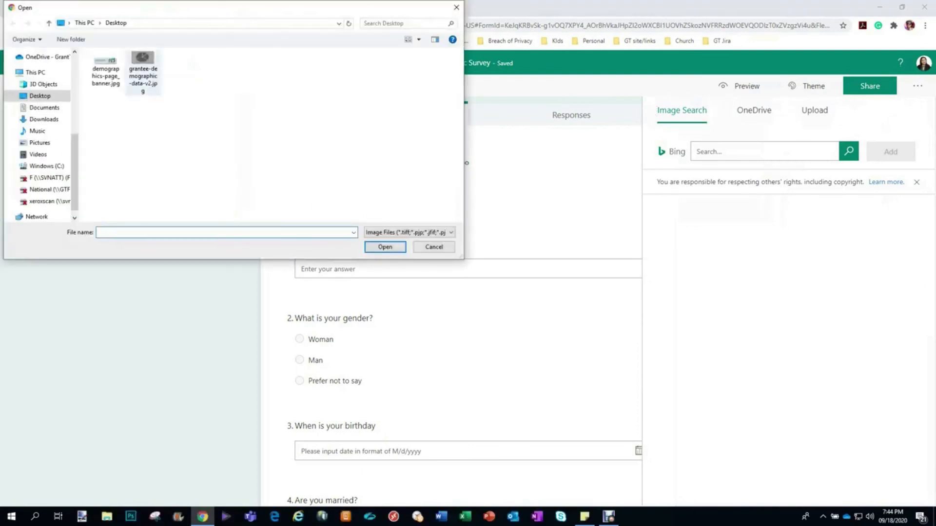
pyautogui.doubleClick(142, 73)
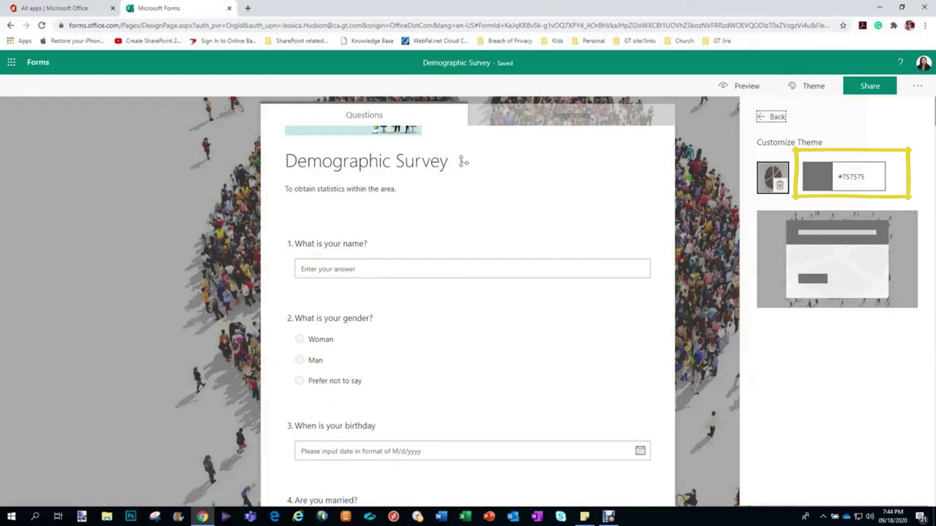
# Set the custom theme color to hex code #4f2d7f and check it down to the end of the form.
pyautogui.click(852, 177)
pyautogui.click(866, 177)
pyautogui.press('BackSpace')
pyautogui.press('BackSpace')
pyautogui.press('BackSpace')
pyautogui.press('BackSpace')
pyautogui.press('BackSpace')
pyautogui.press('BackSpace')
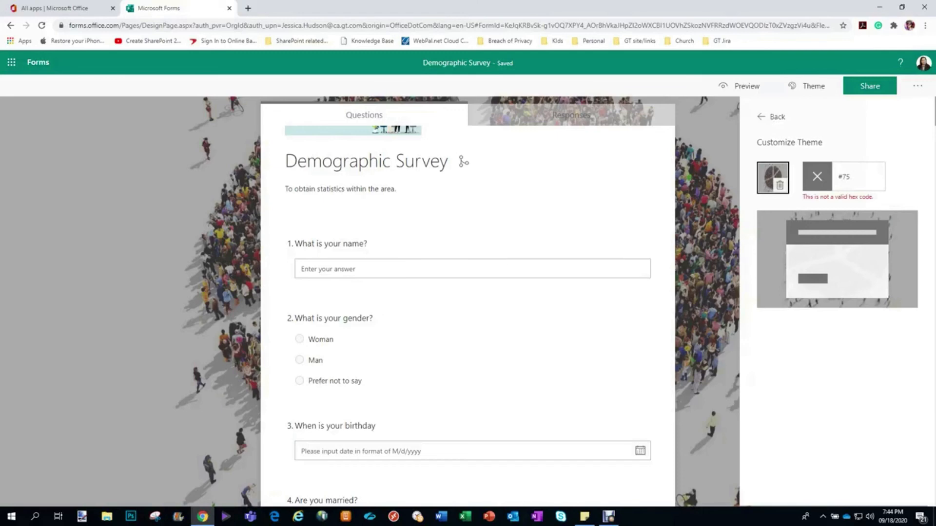
pyautogui.write('4f2d7f')
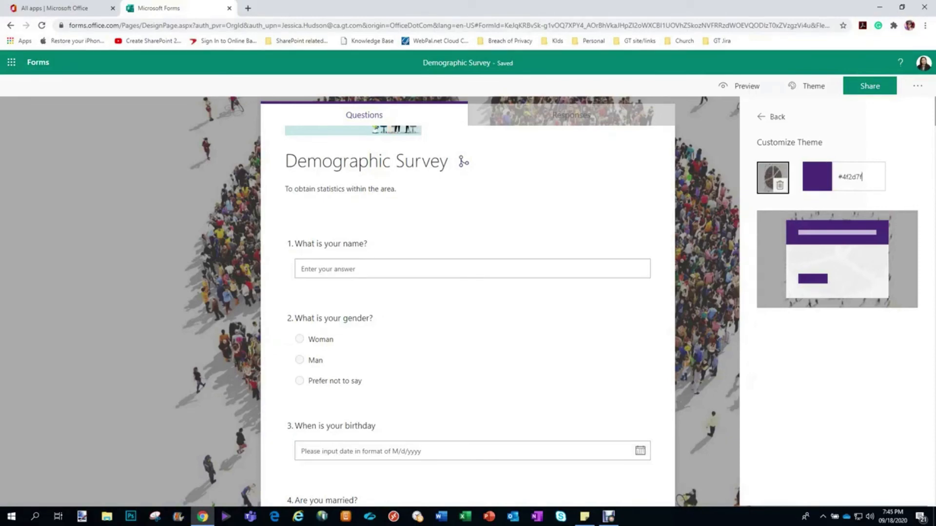
pyautogui.click(837, 370)
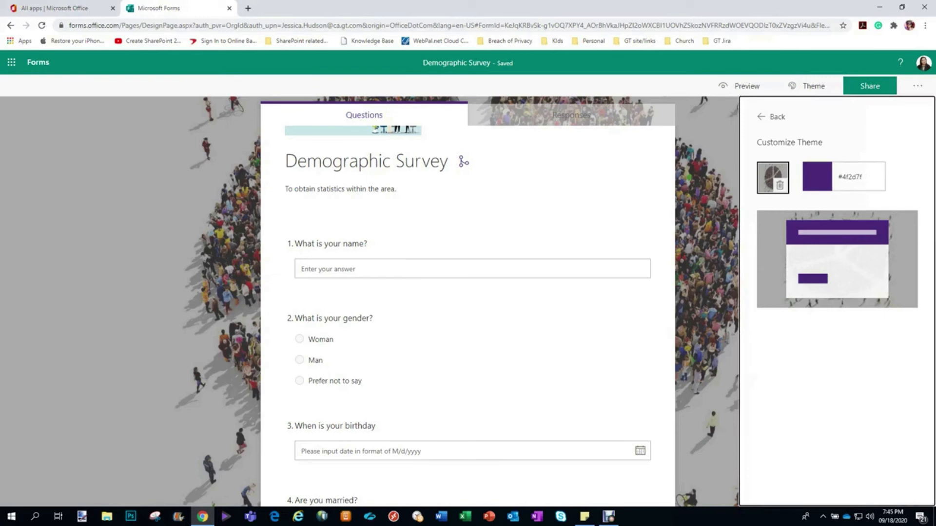
pyautogui.scroll(-6, 468, 302)
pyautogui.scroll(-2, 468, 302)
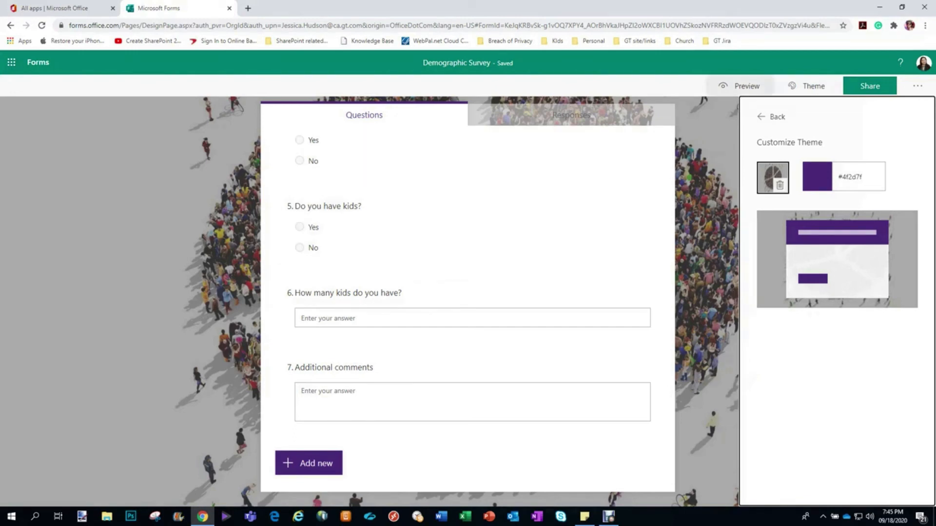
# Preview the survey and answer the name question with the respondent's first name and the gender question with Woman.
pyautogui.click(738, 86)
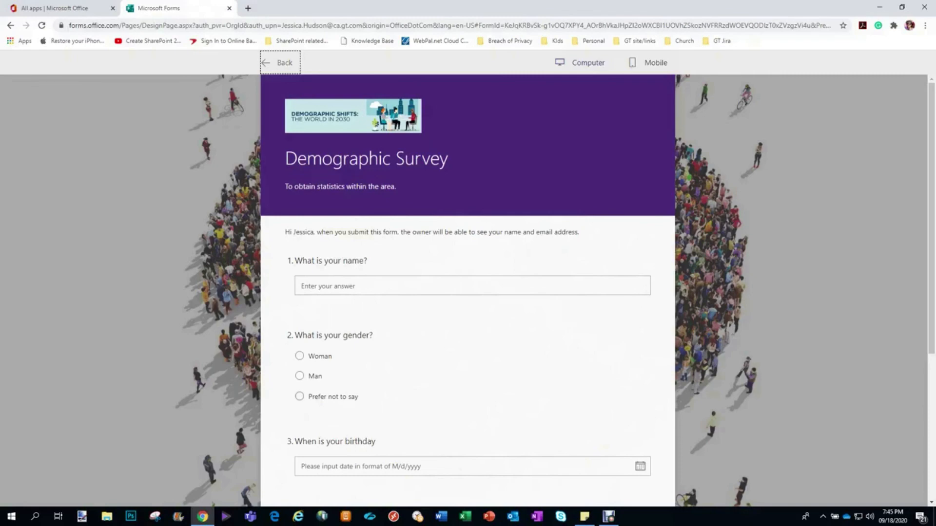
pyautogui.scroll(-2, 468, 292)
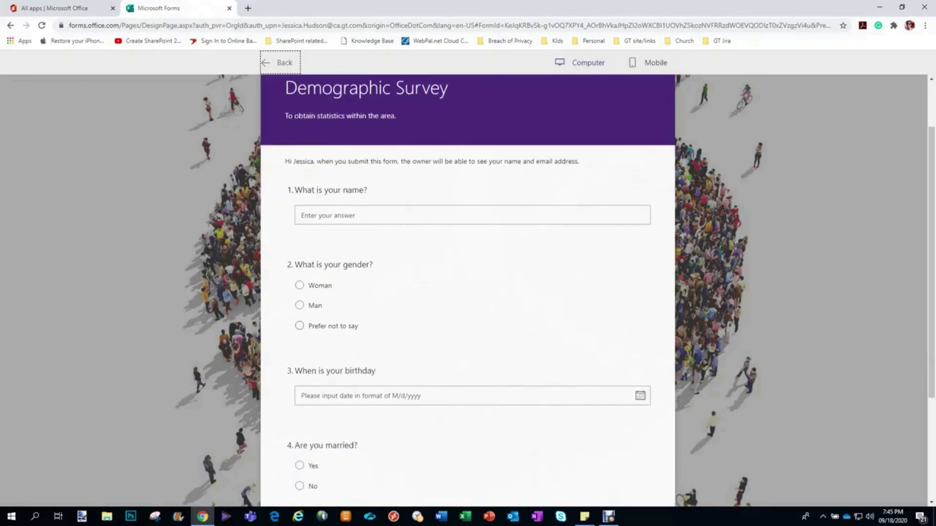
pyautogui.click(341, 201)
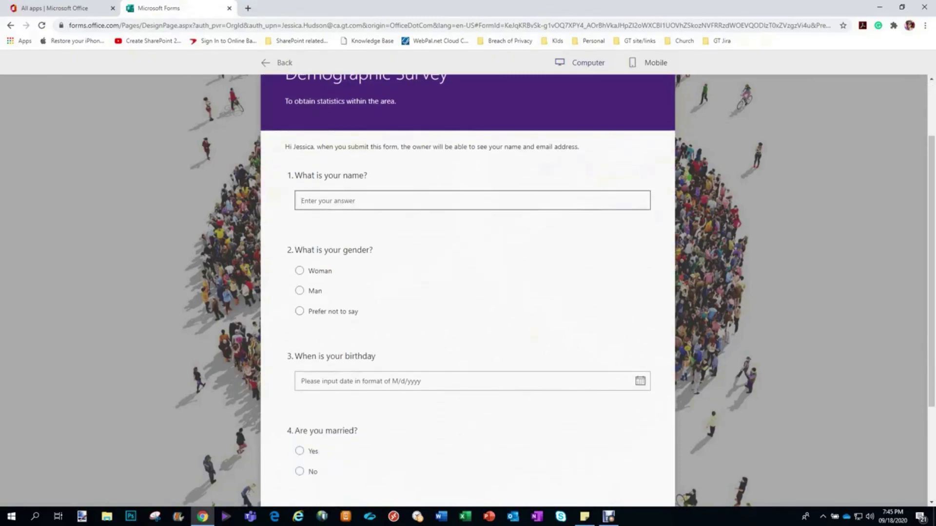
pyautogui.write('Jessica')
pyautogui.press('Tab')
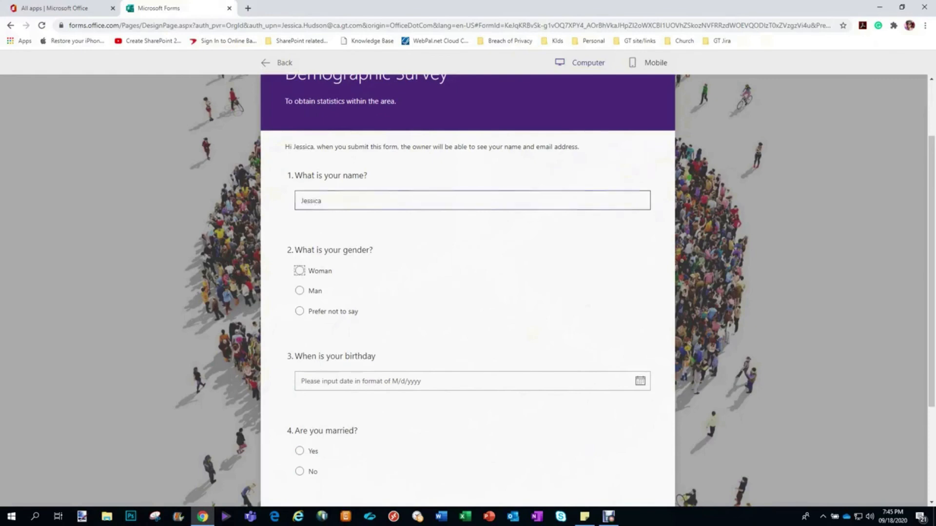
pyautogui.press('space')
# Answer the "When is your birthday" question by picking today's date from the calendar.
pyautogui.scroll(-2, 468, 292)
pyautogui.scroll(-2, 468, 293)
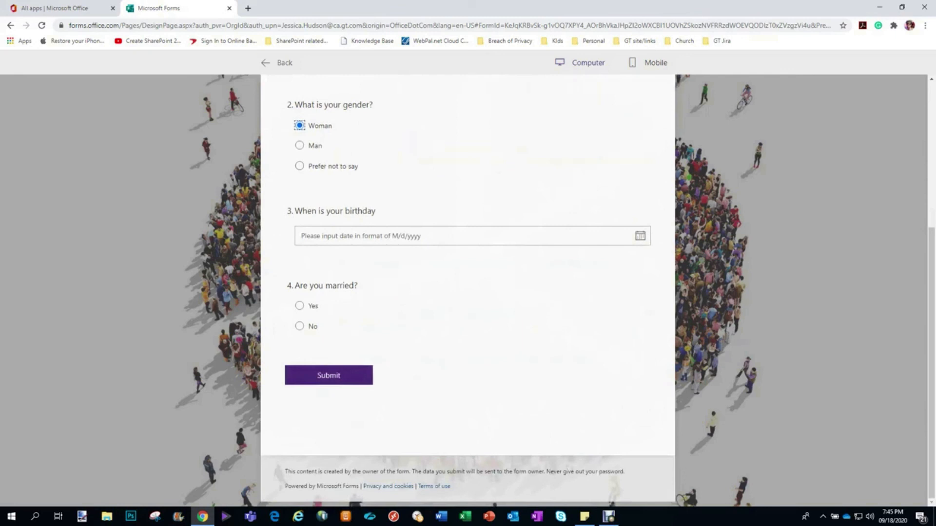
pyautogui.press('Tab')
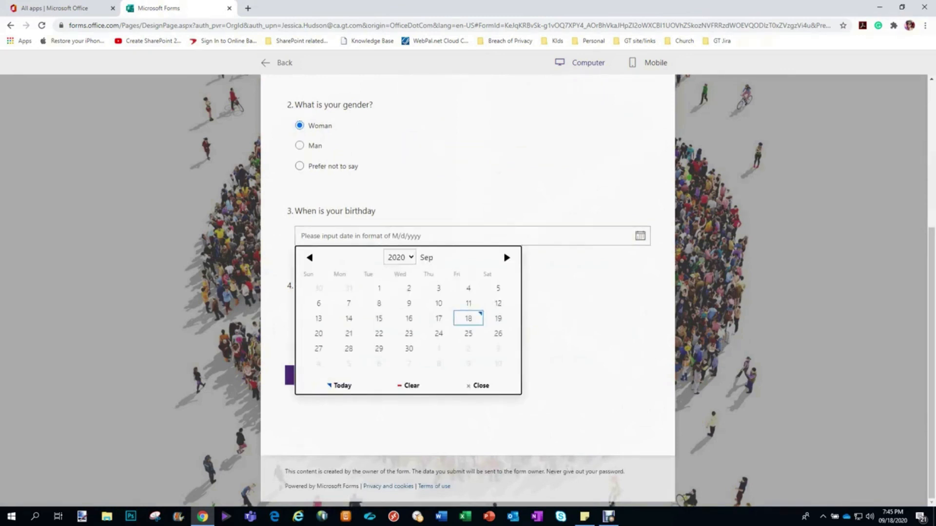
pyautogui.click(469, 319)
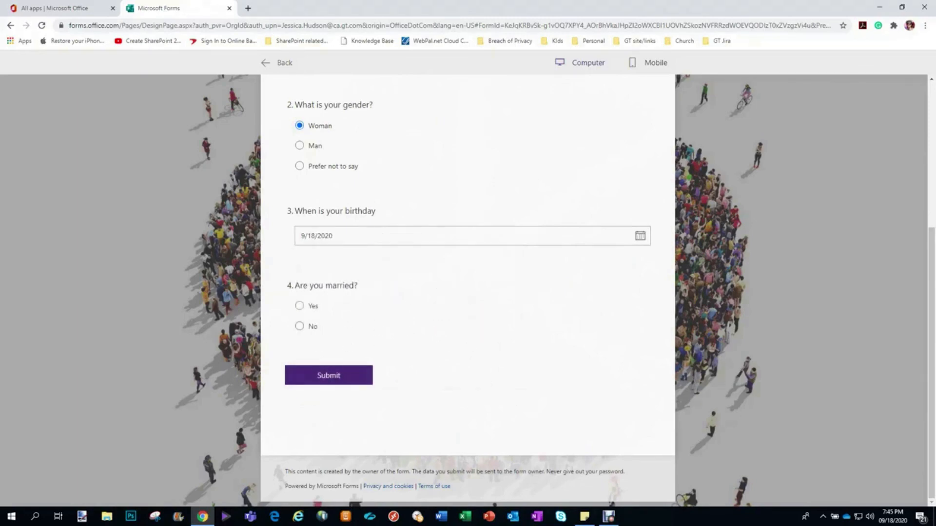
# Test the branching of "Are you married?" by answering No and checking the follow-up question, and switch the answer to Yes.
pyautogui.click(299, 326)
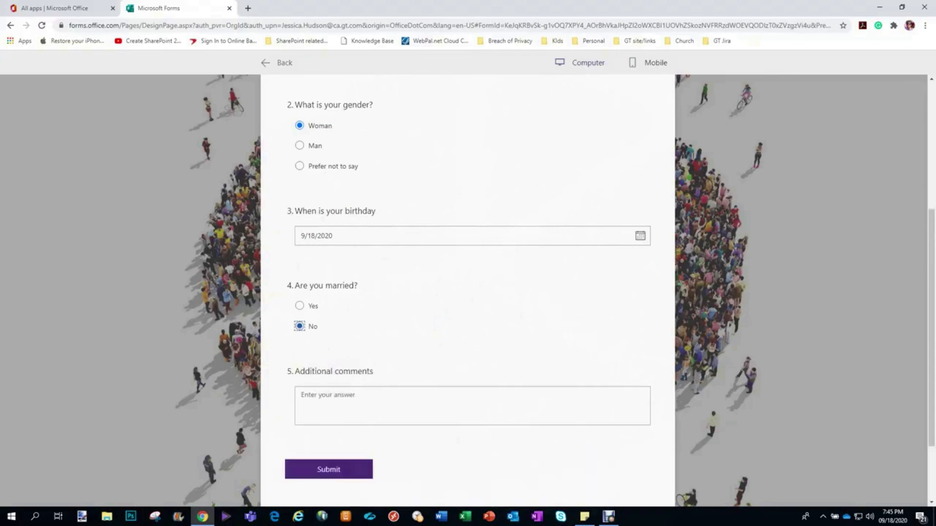
pyautogui.scroll(1, 468, 293)
pyautogui.scroll(-2, 468, 293)
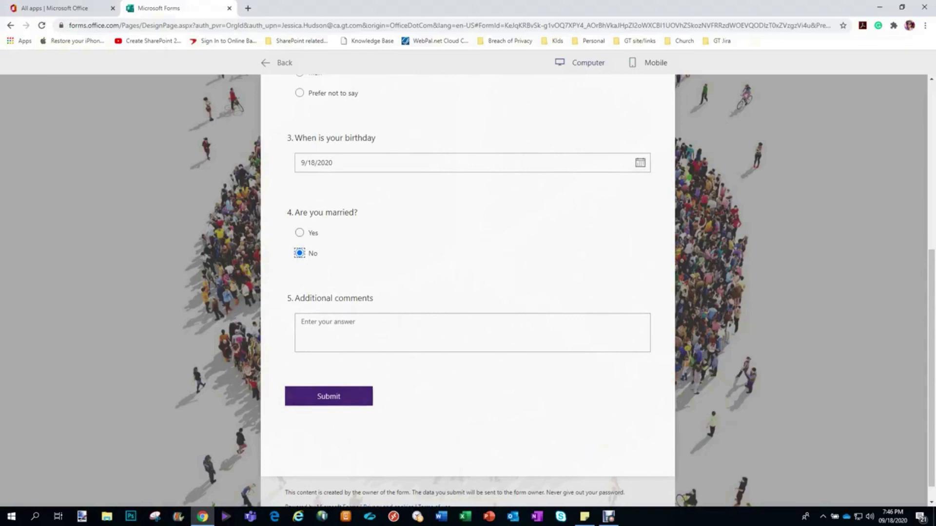
pyautogui.click(299, 233)
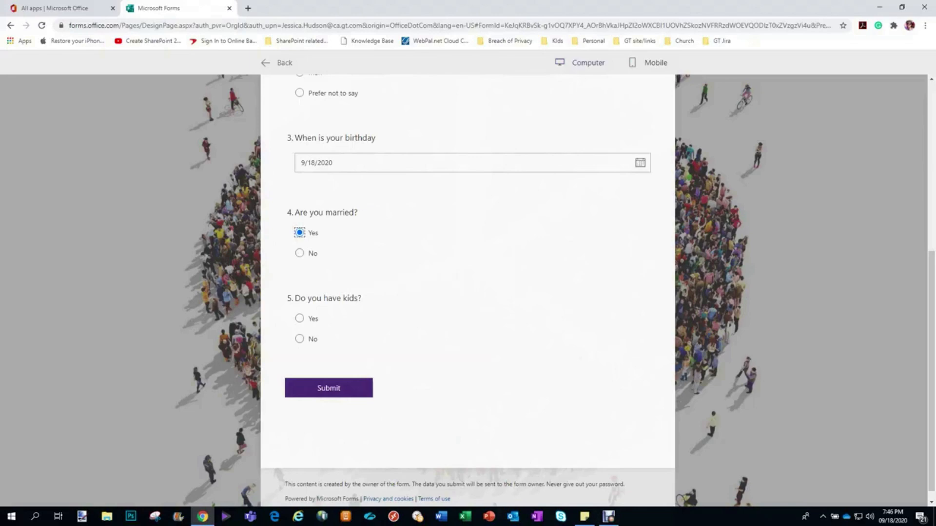
# Test the "Do you have kids?" branching with No and Yes, and enter 12 for "How many kids do you have?".
pyautogui.scroll(-1, 468, 293)
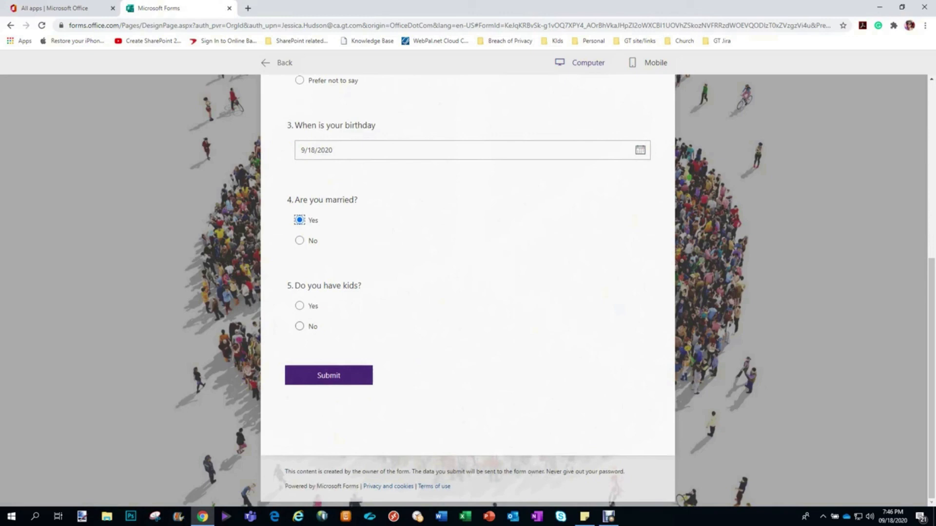
pyautogui.click(300, 327)
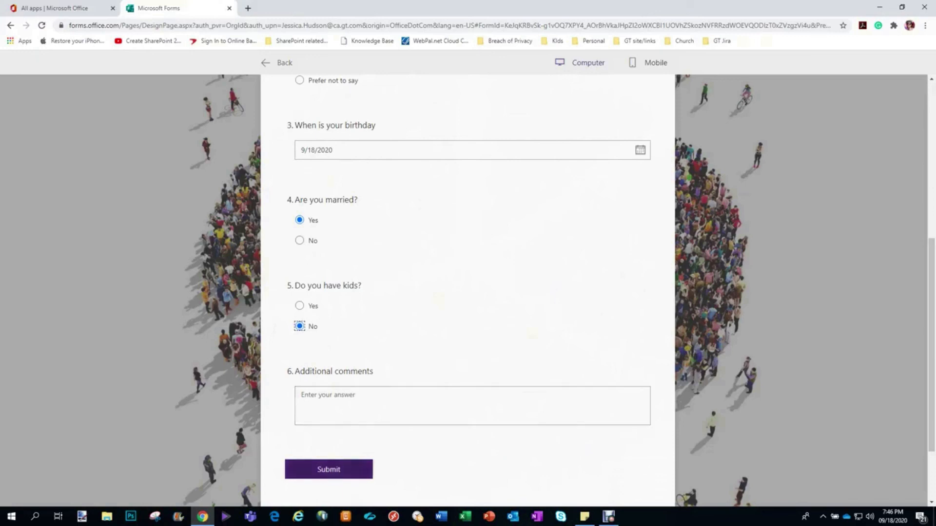
pyautogui.click(300, 306)
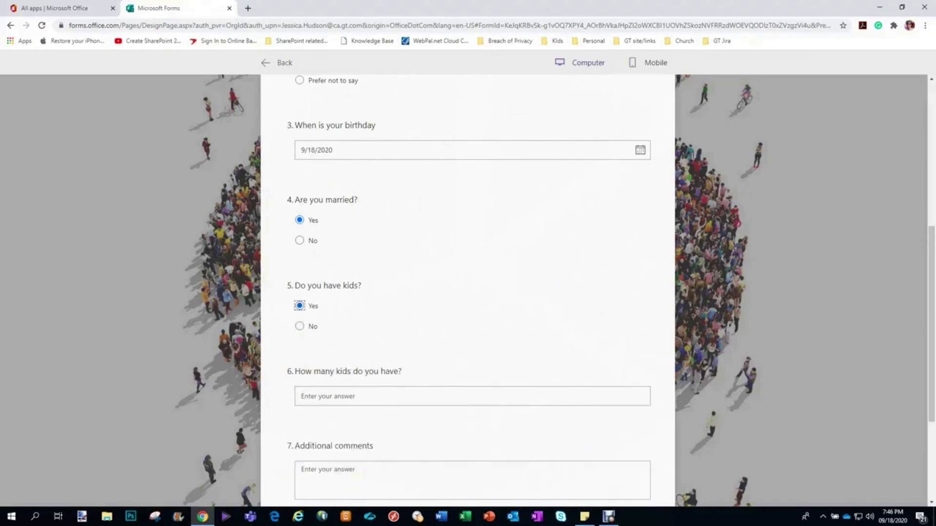
pyautogui.scroll(-3, 468, 293)
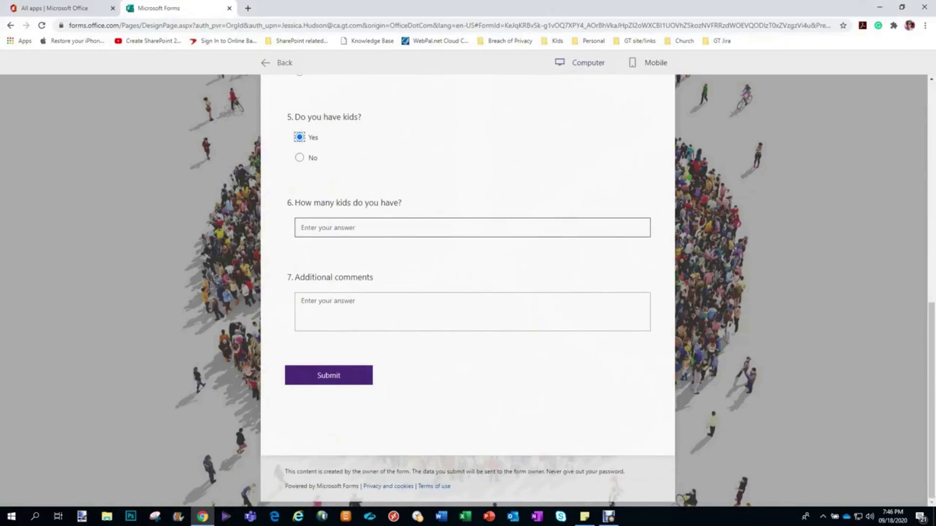
pyautogui.press('Tab')
pyautogui.write('12')
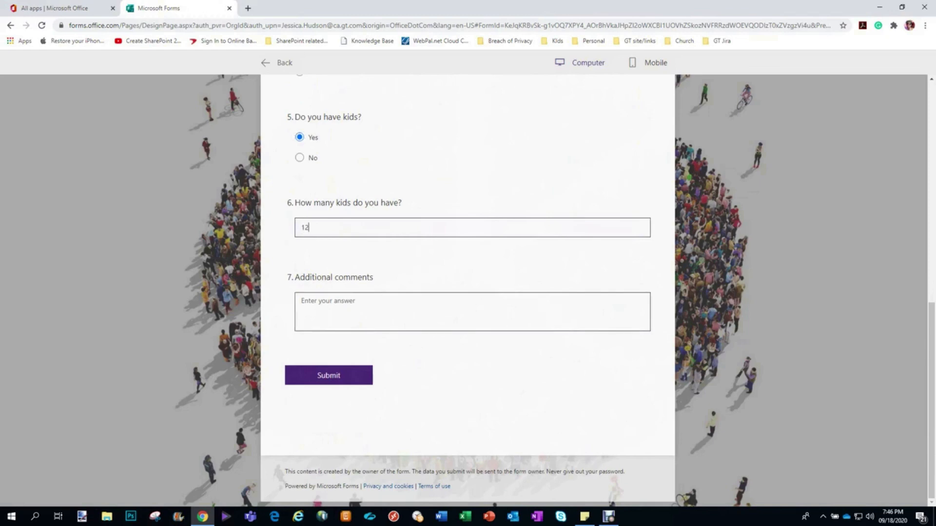
# Enter the additional comment "Creating a beautiful and sleek survey is fun, easy using MS Forms." with "beautiful" spelled correctly.
pyautogui.click(371, 310)
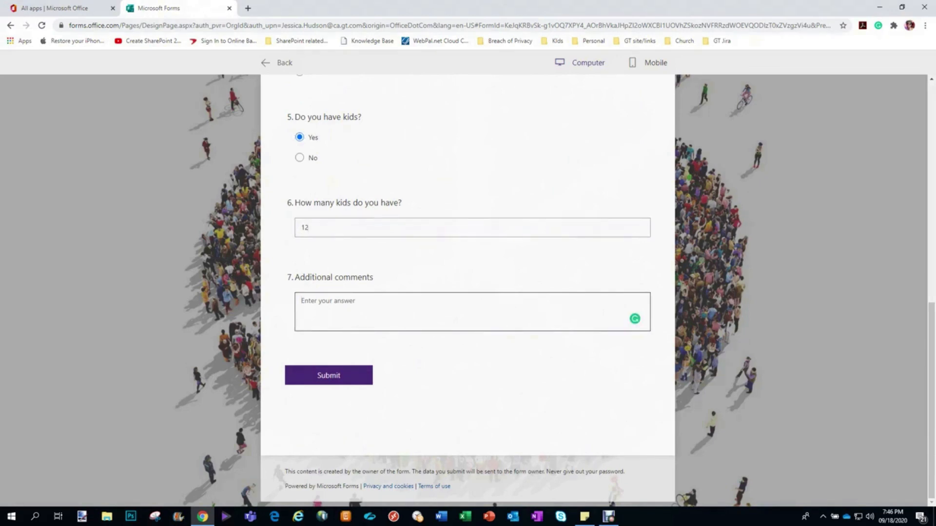
pyautogui.write('I')
pyautogui.press('BackSpace')
pyautogui.write('Creating a survey is fun')
pyautogui.press('BackSpace')
pyautogui.write(', easy')
pyautogui.press('Left')
pyautogui.write('beauftiful ')
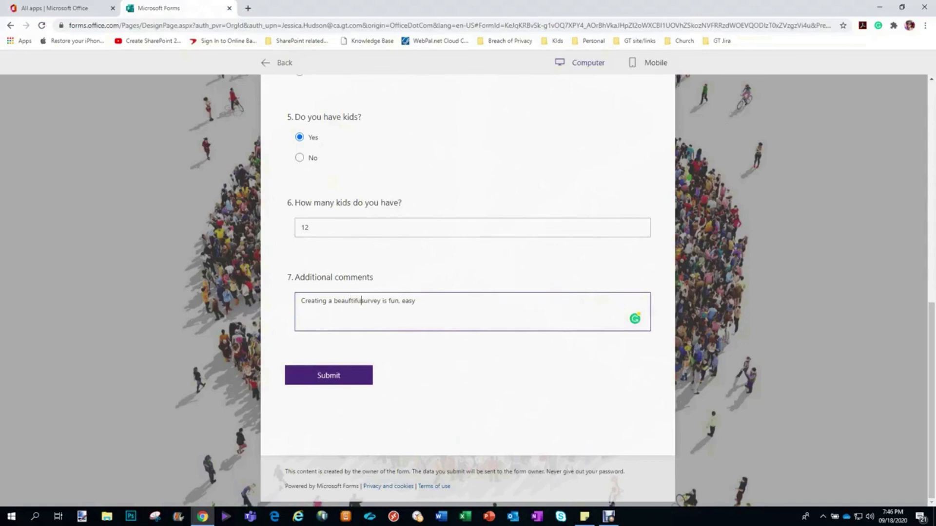
pyautogui.write('and slee')
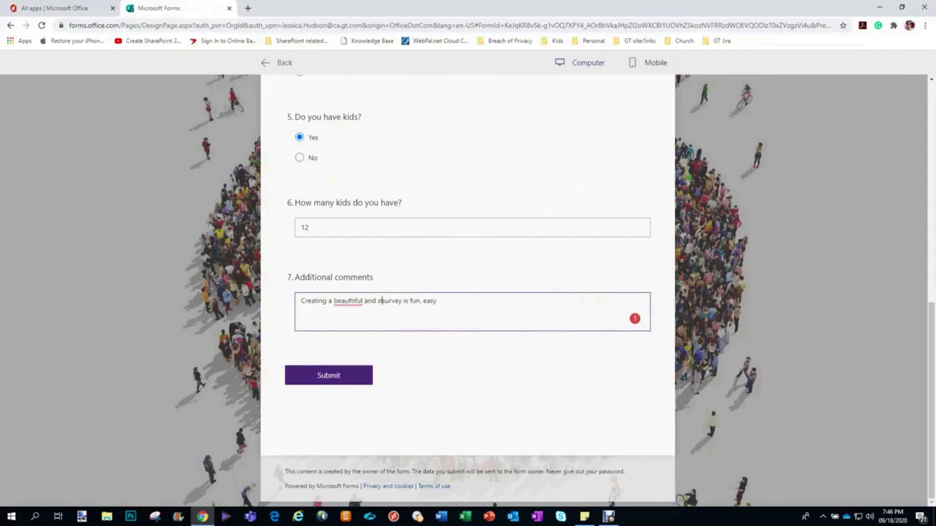
pyautogui.write('k survey is fun, easy using MS For')
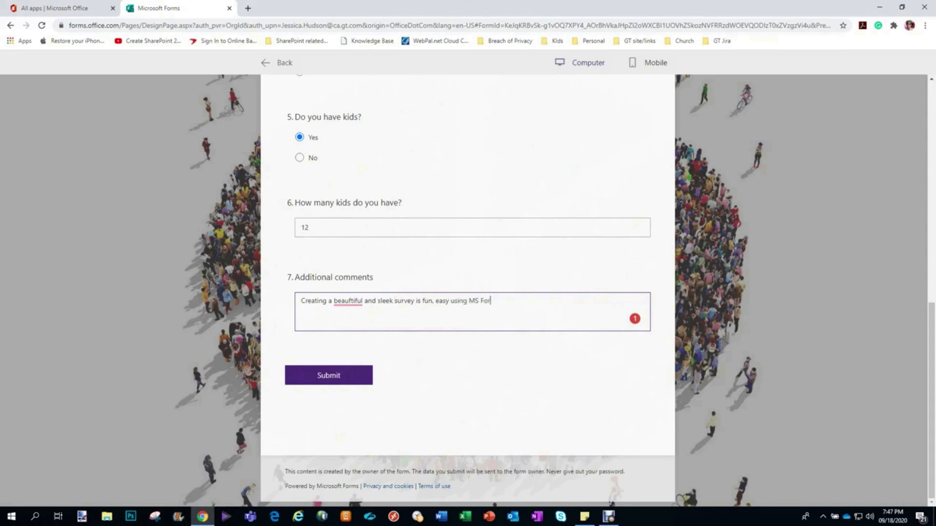
pyautogui.write('ms.')
pyautogui.moveTo(348, 302)
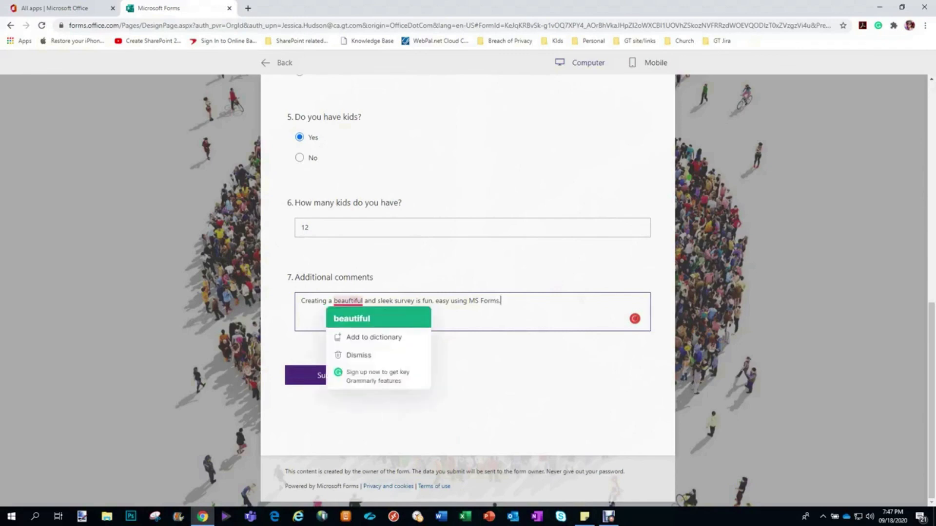
pyautogui.click(351, 318)
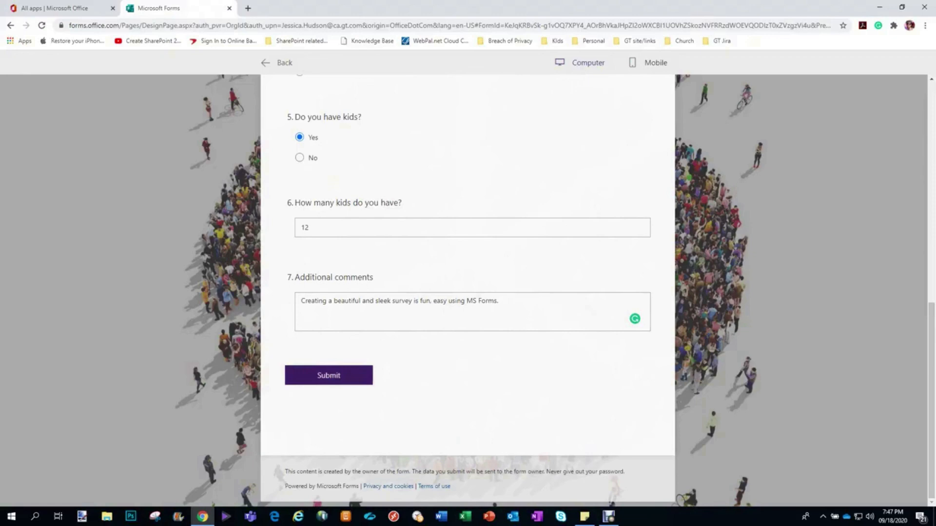
# Submit the test response and check the submission message.
pyautogui.click(328, 375)
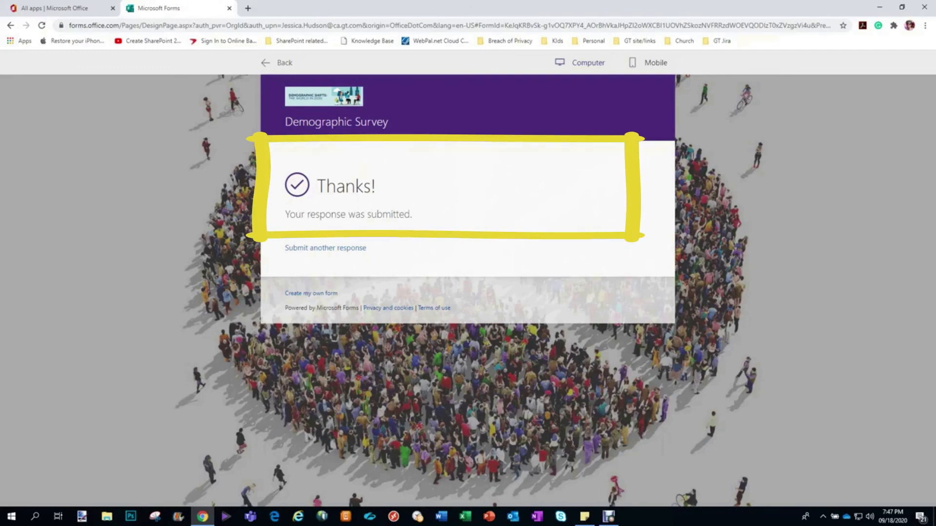
pyautogui.moveTo(289, 214); pyautogui.dragTo(412, 214)
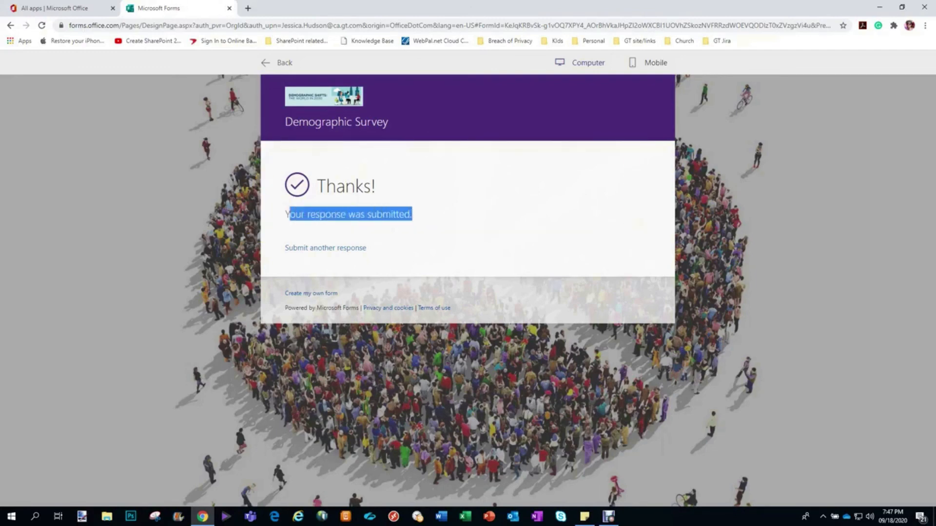
pyautogui.click(429, 224)
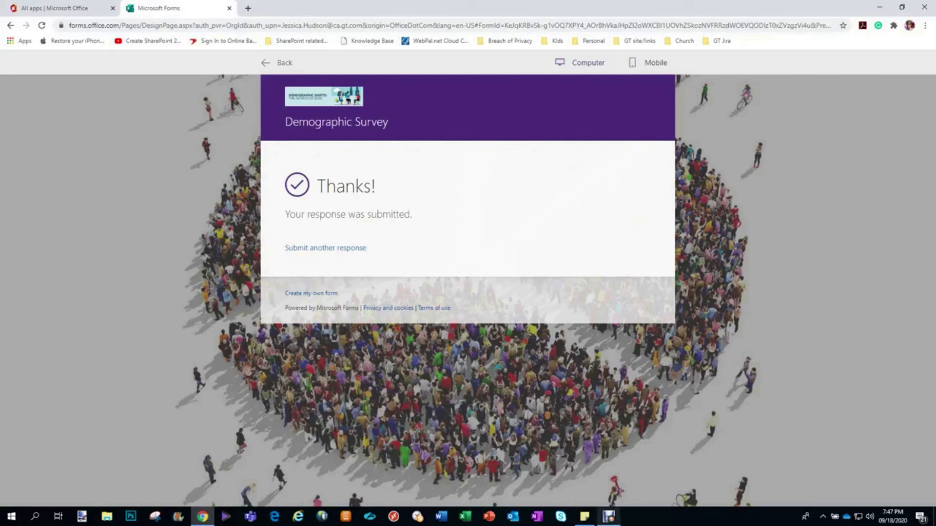
pyautogui.click(608, 516)
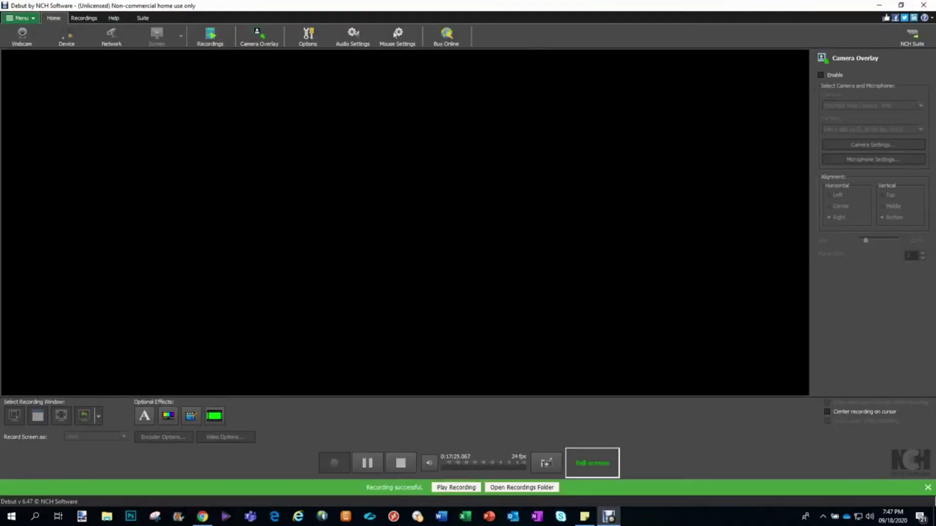